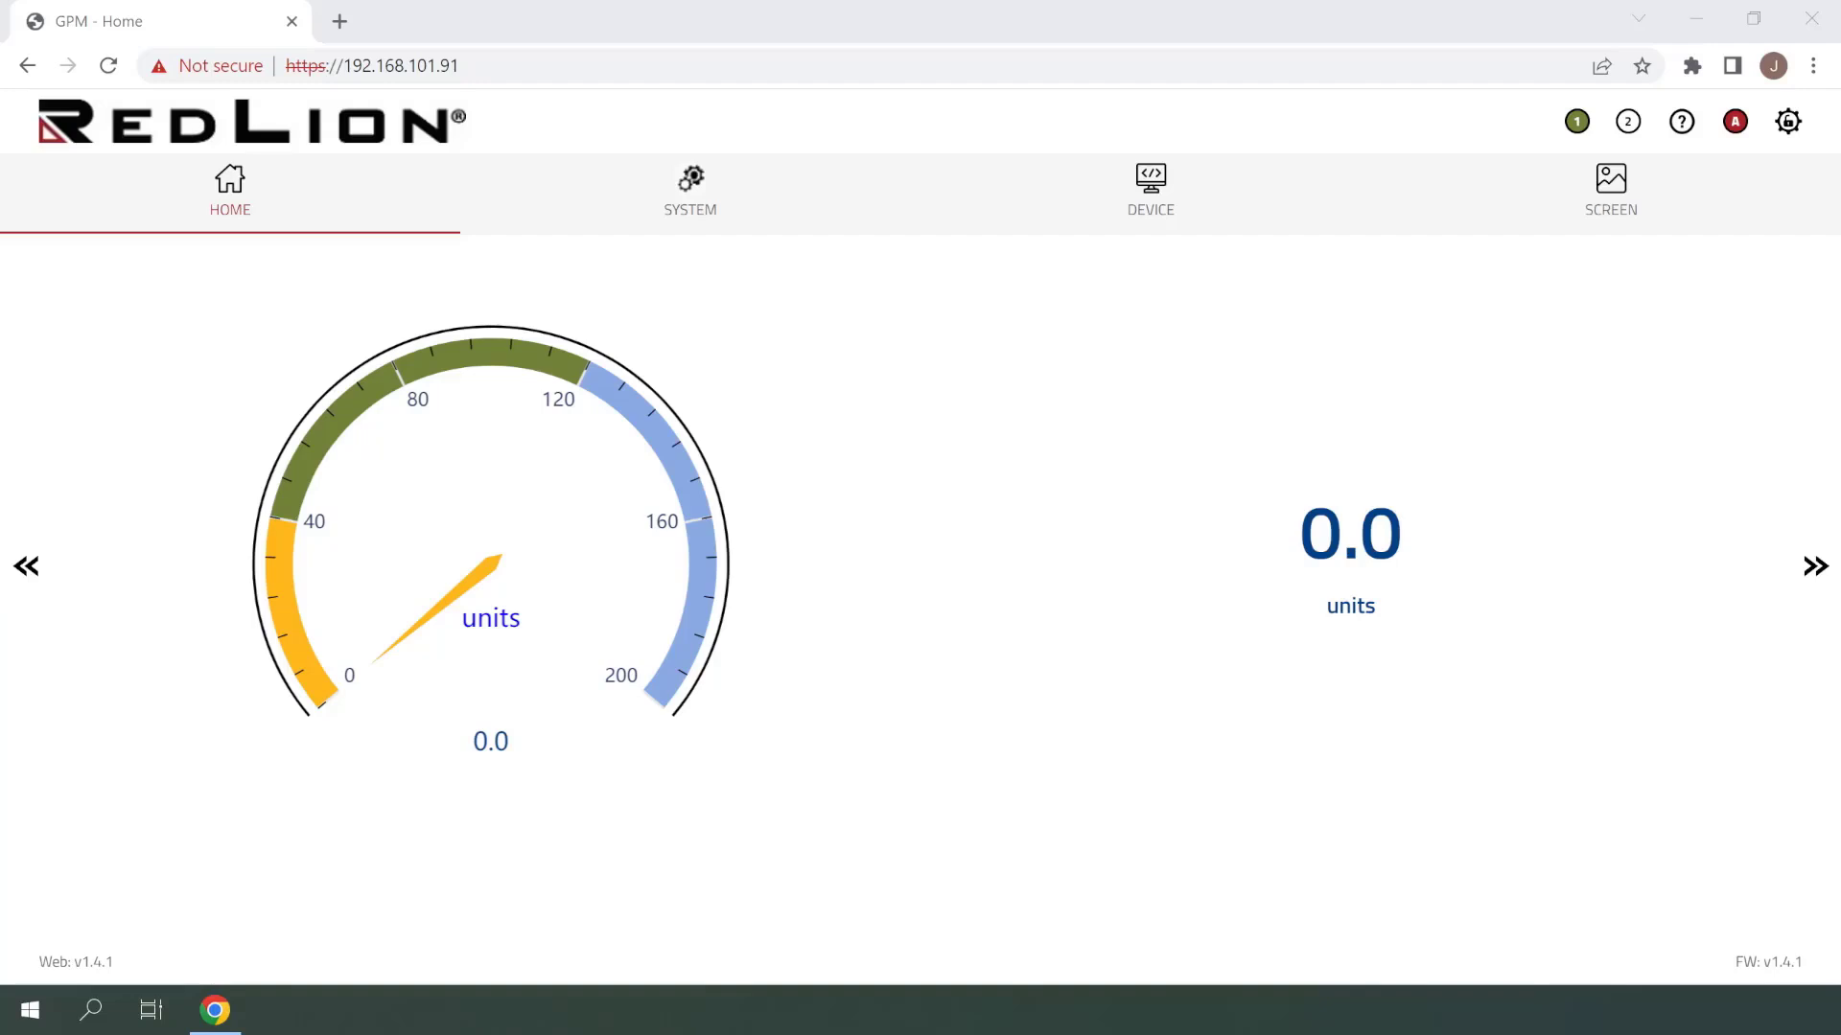
# View the second pair of home screen widgets and open the Widget Selection settings in Screen Configuration
pyautogui.click(1804, 566)
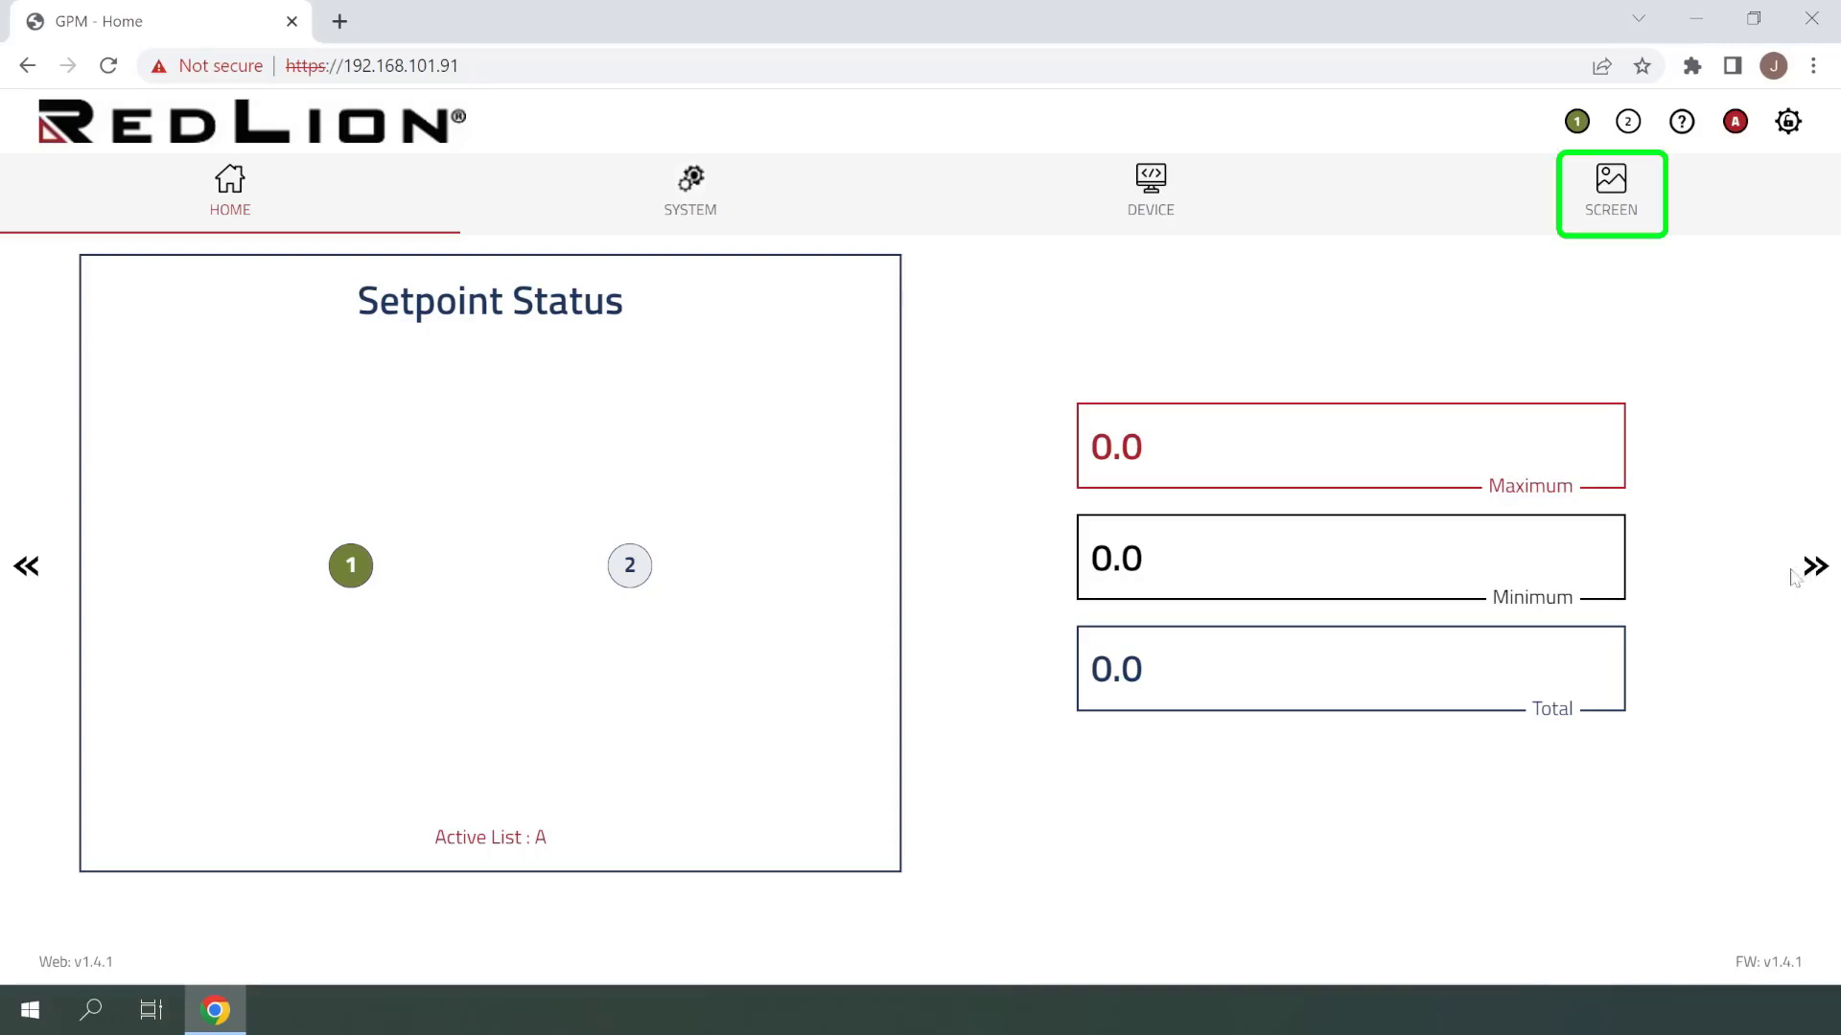
pyautogui.click(1611, 191)
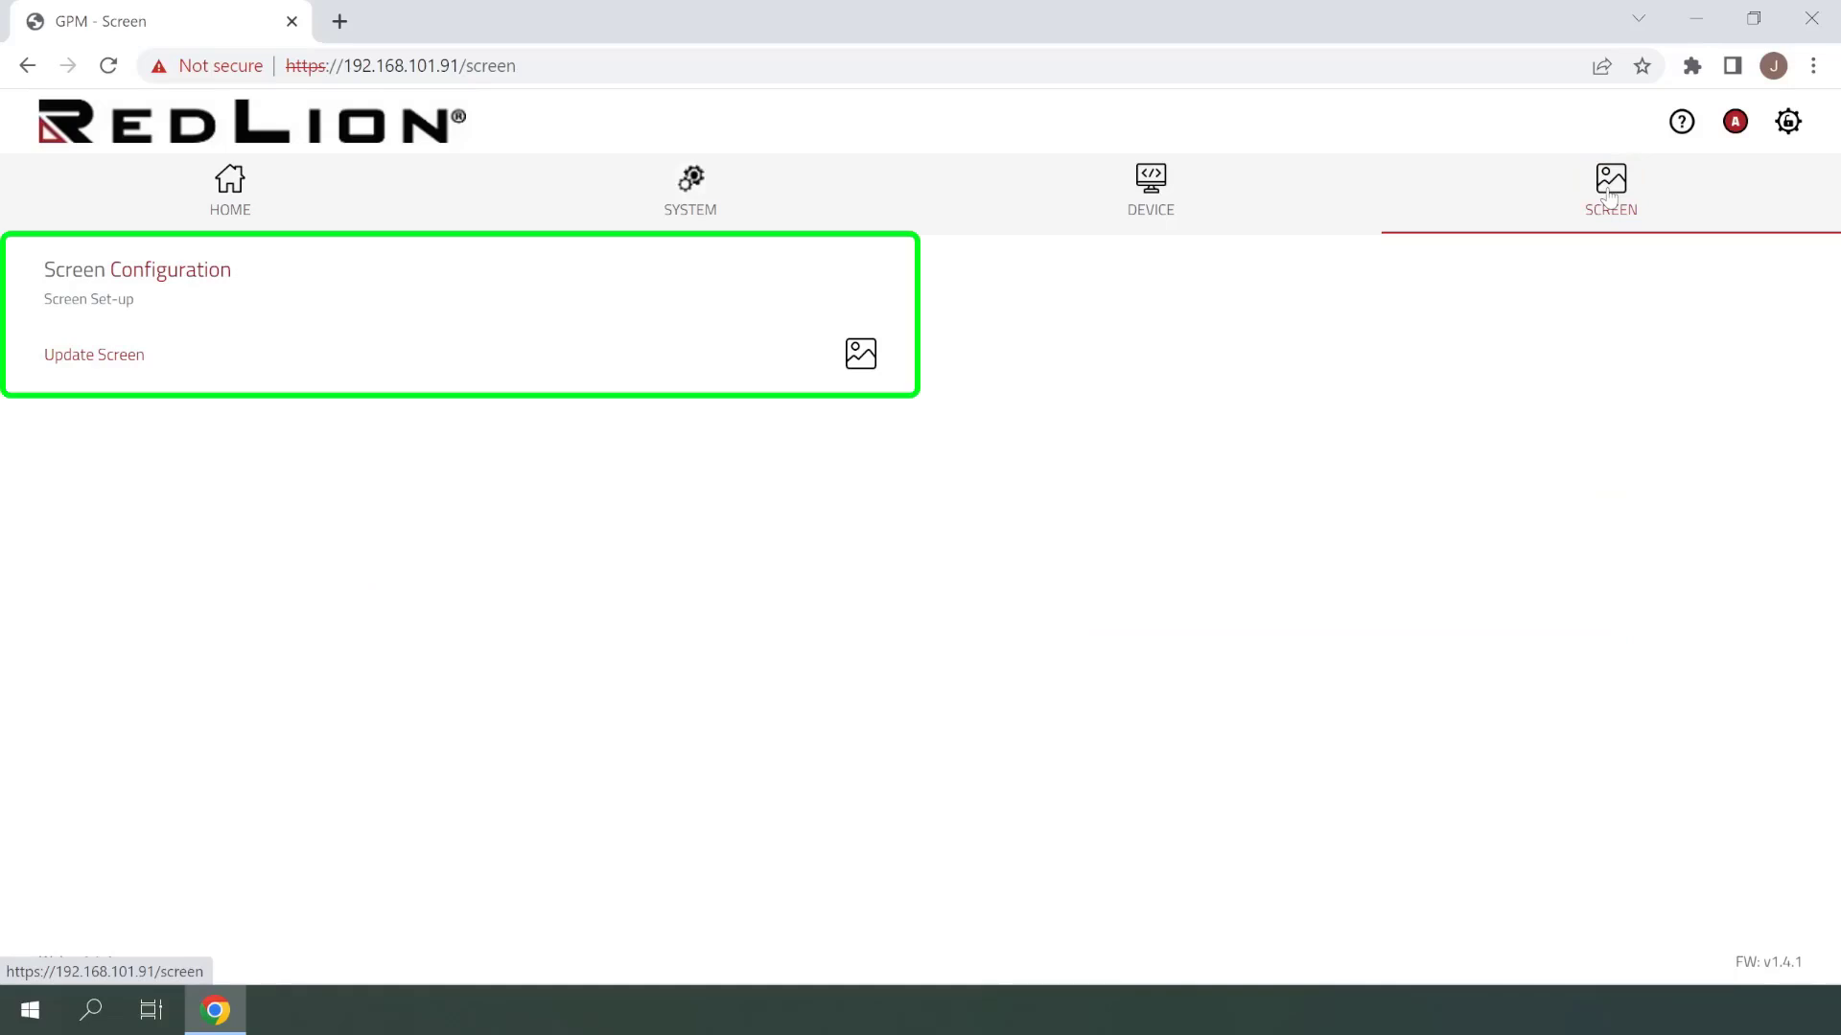
pyautogui.click(524, 311)
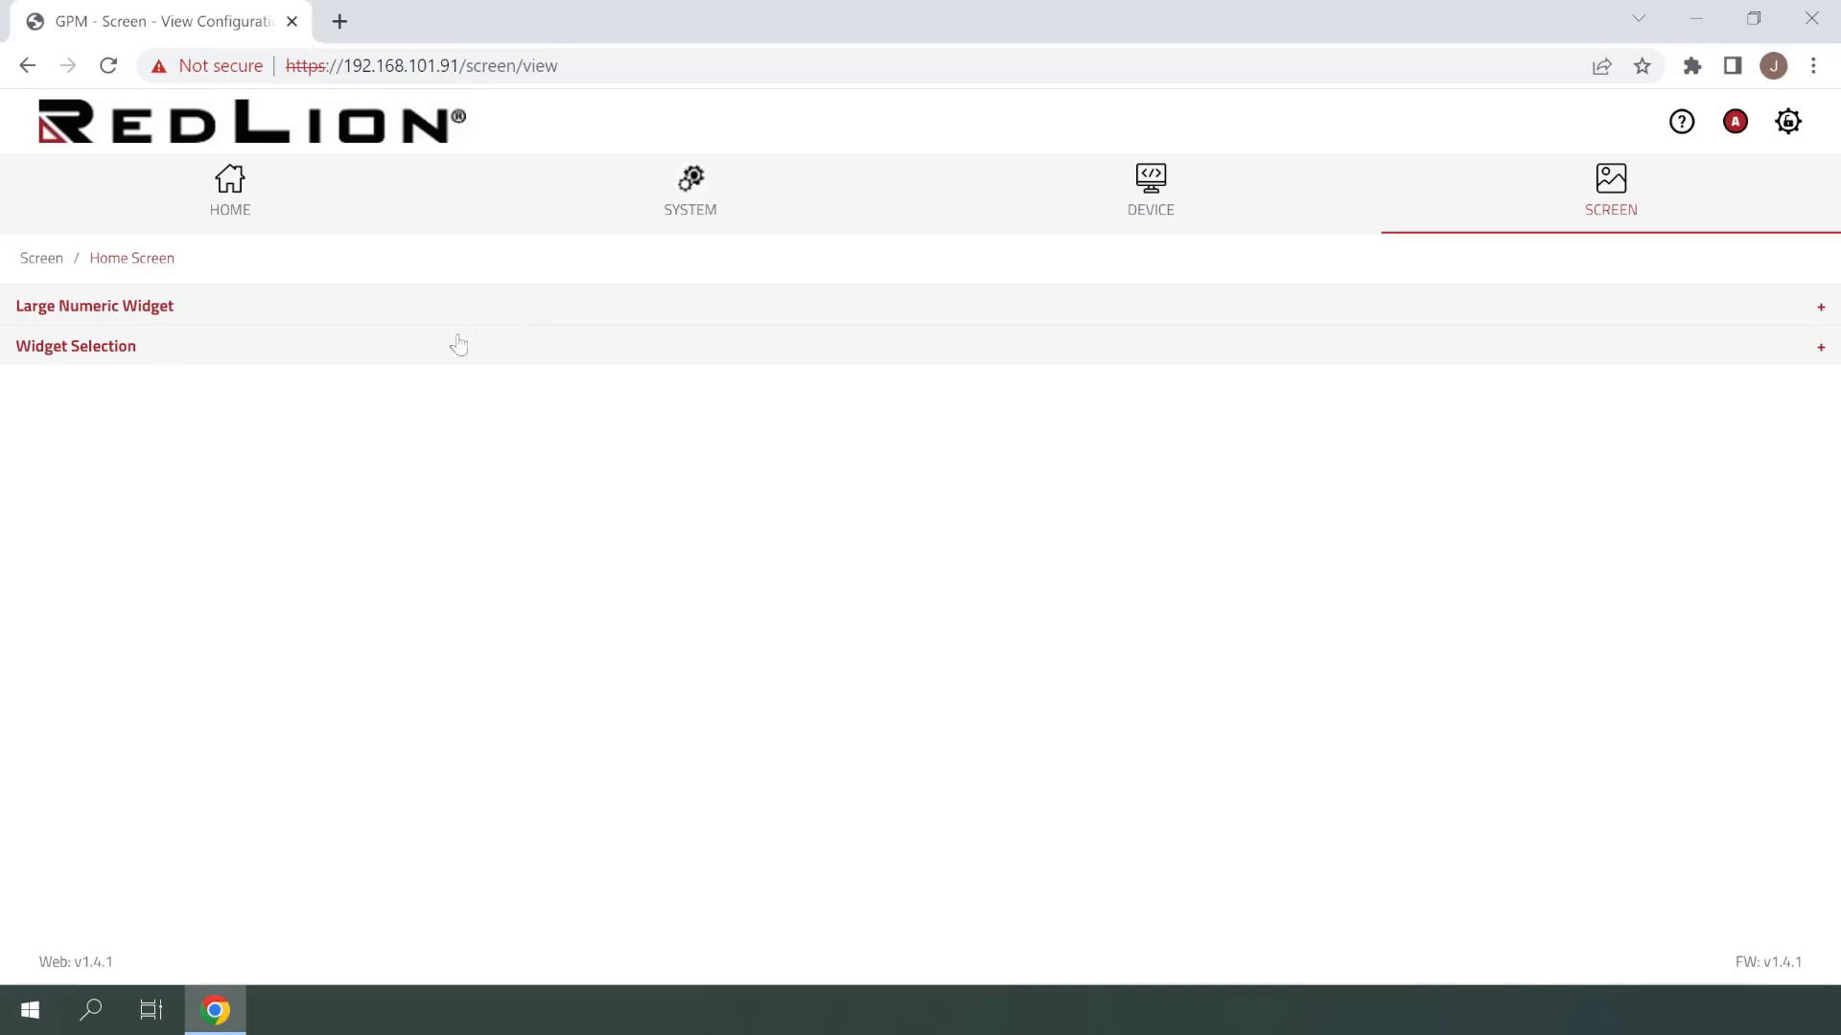
pyautogui.click(384, 360)
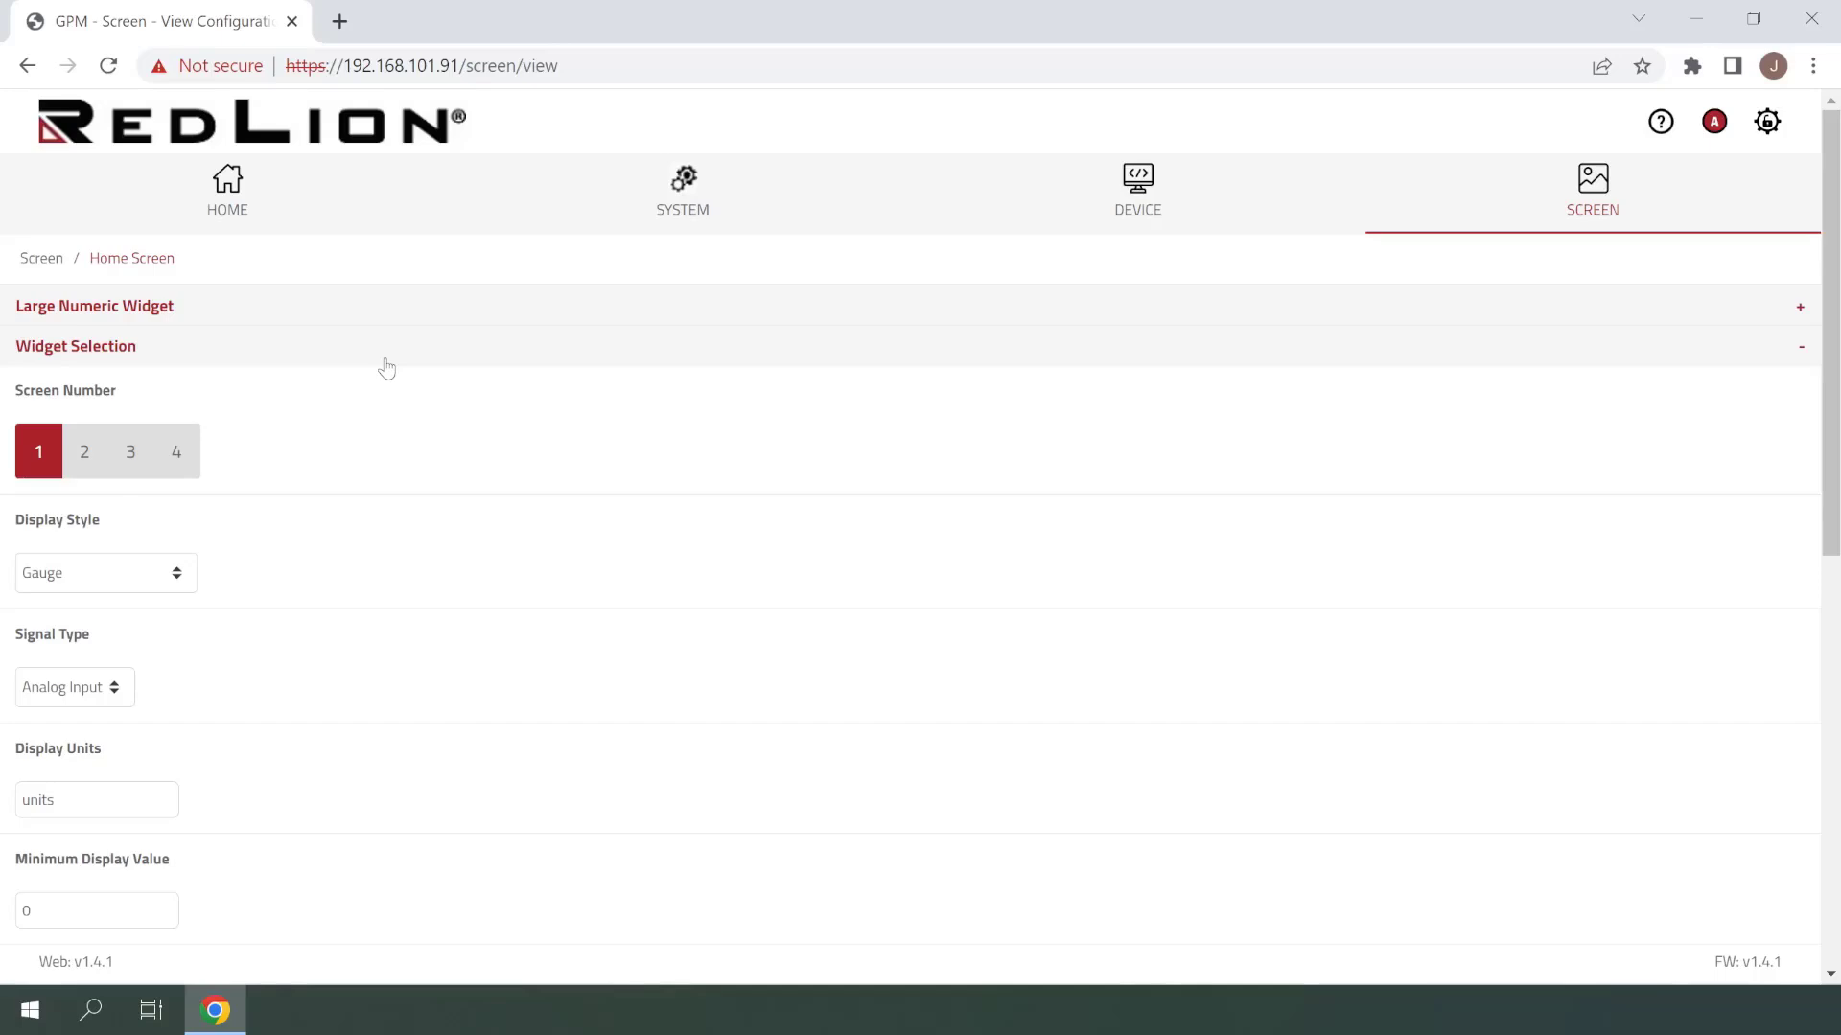
# Examine the available display styles and signal types for screen 1, keeping Gauge and Analog Input
pyautogui.click(191, 578)
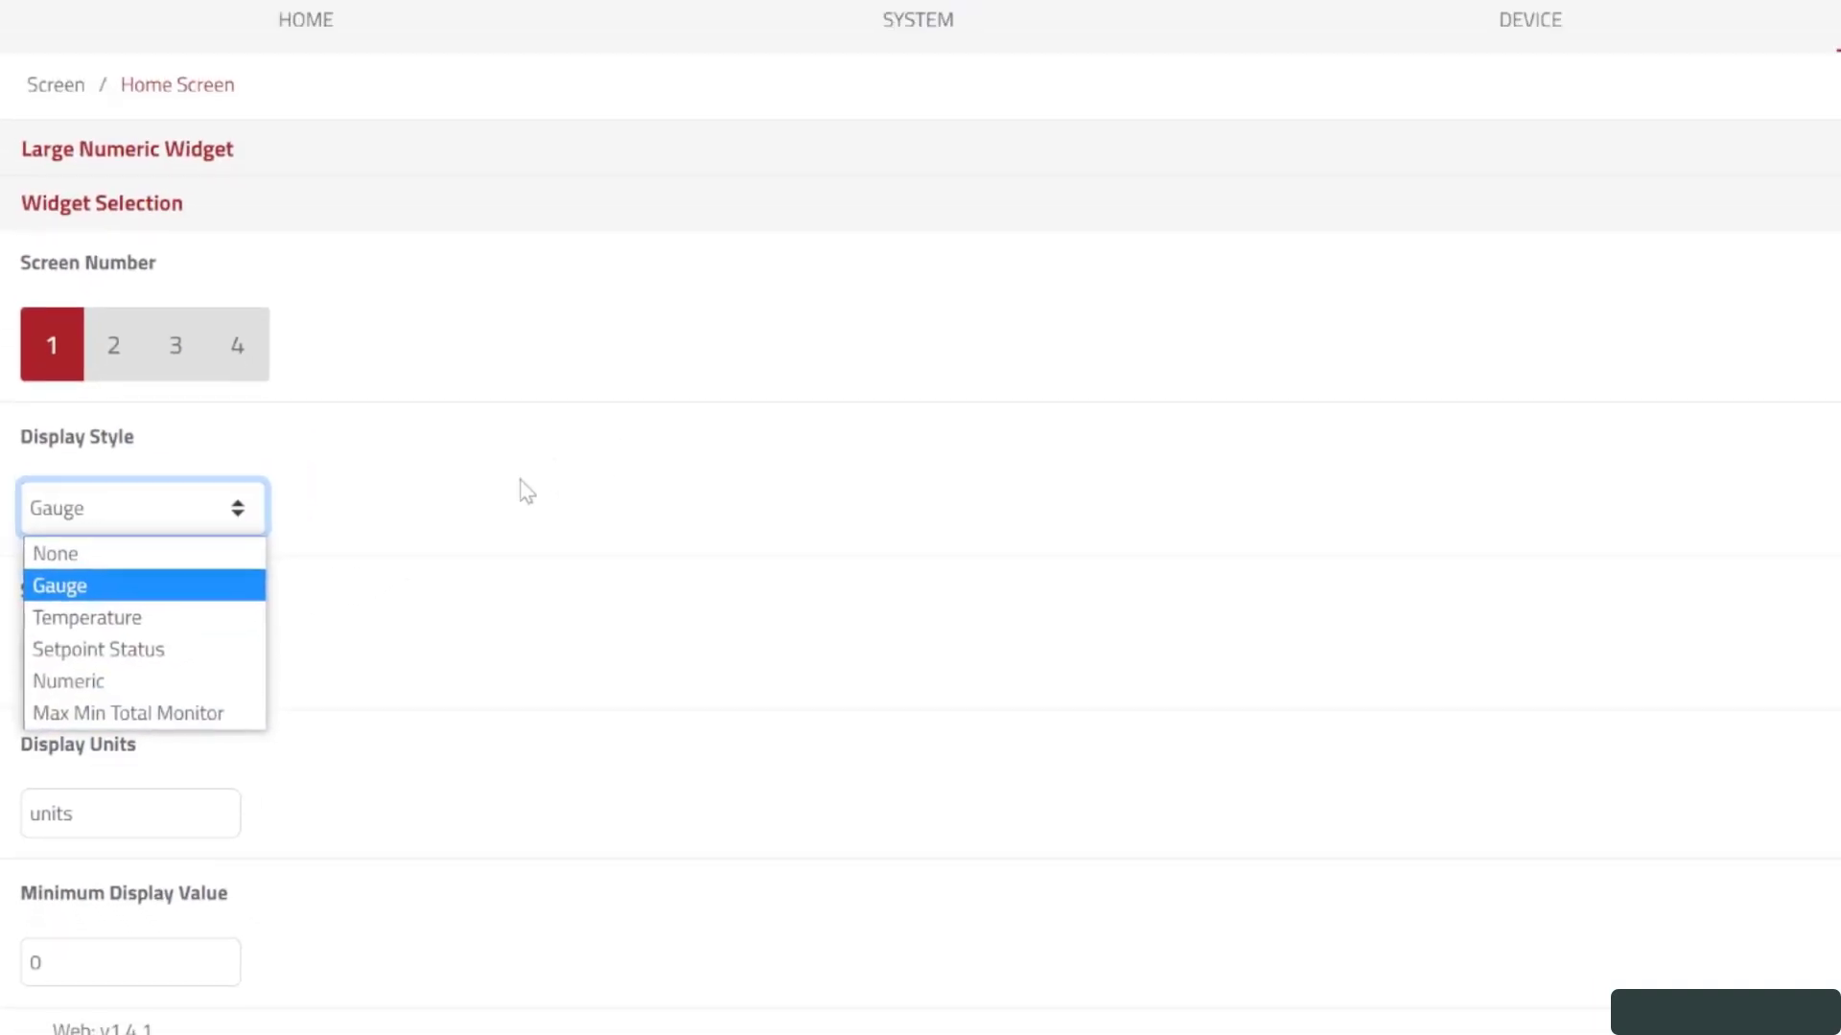
pyautogui.click(517, 479)
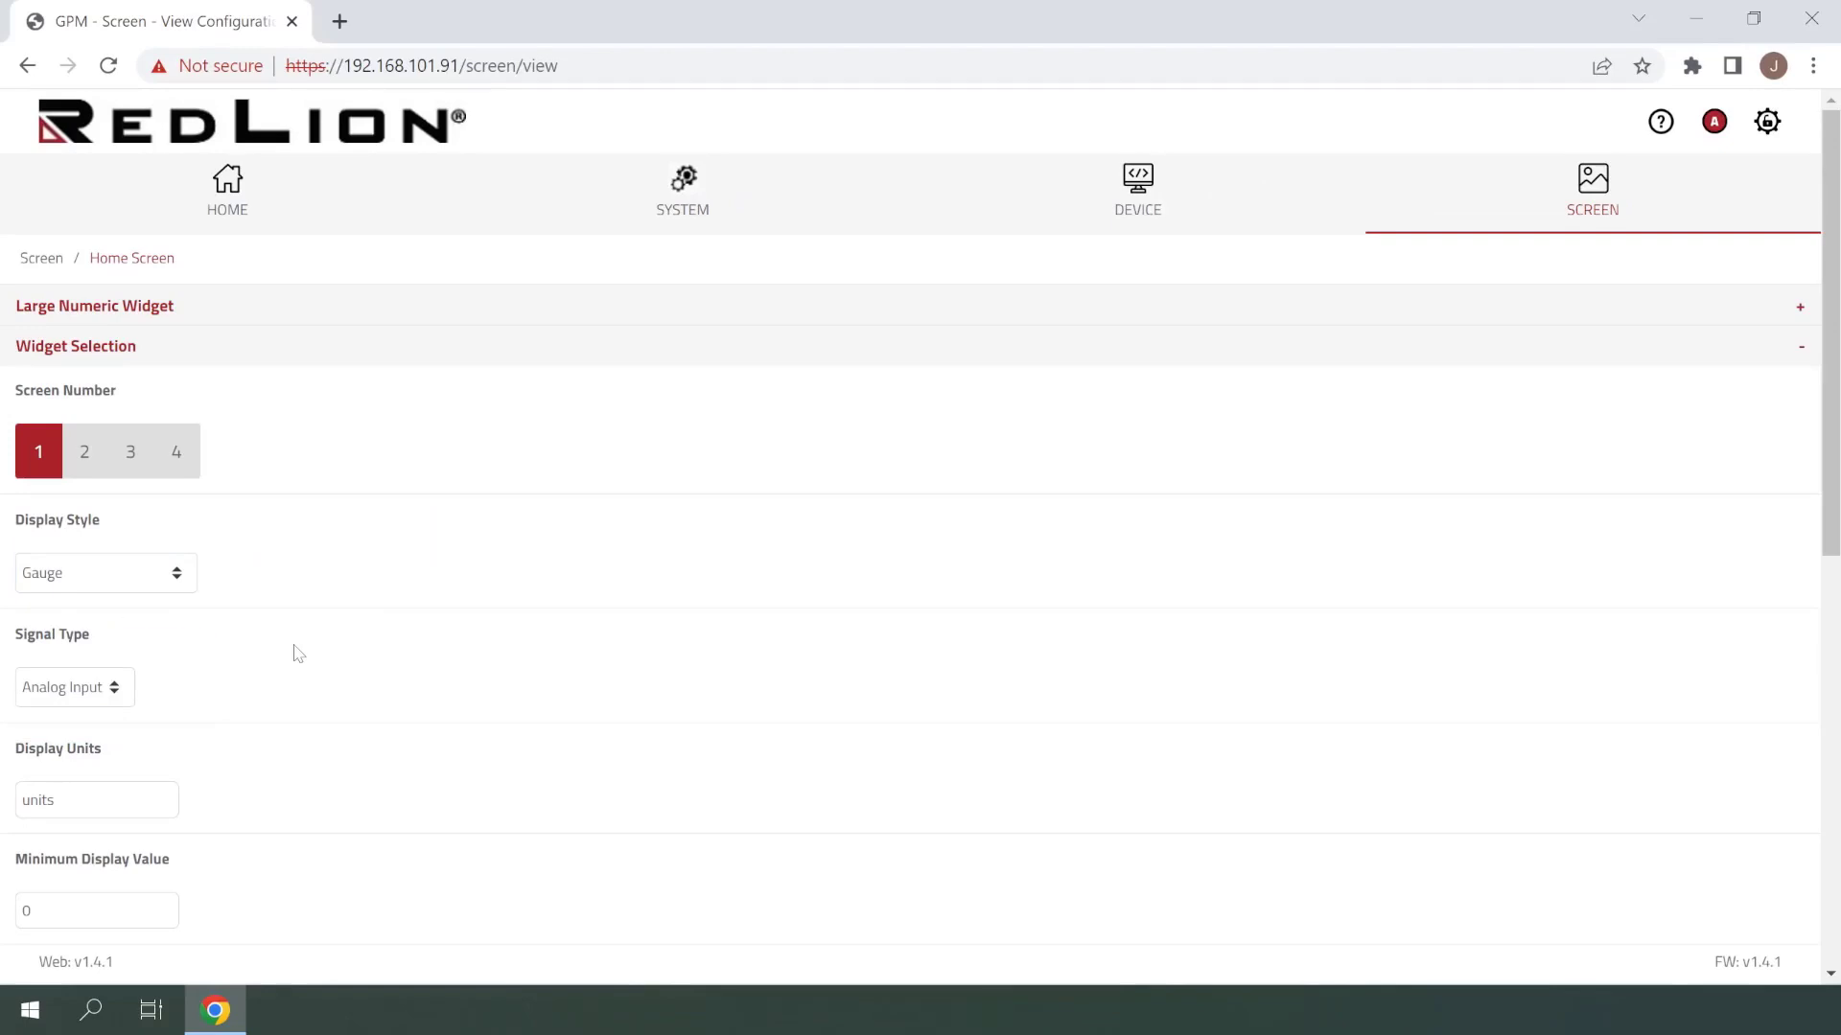
pyautogui.click(114, 687)
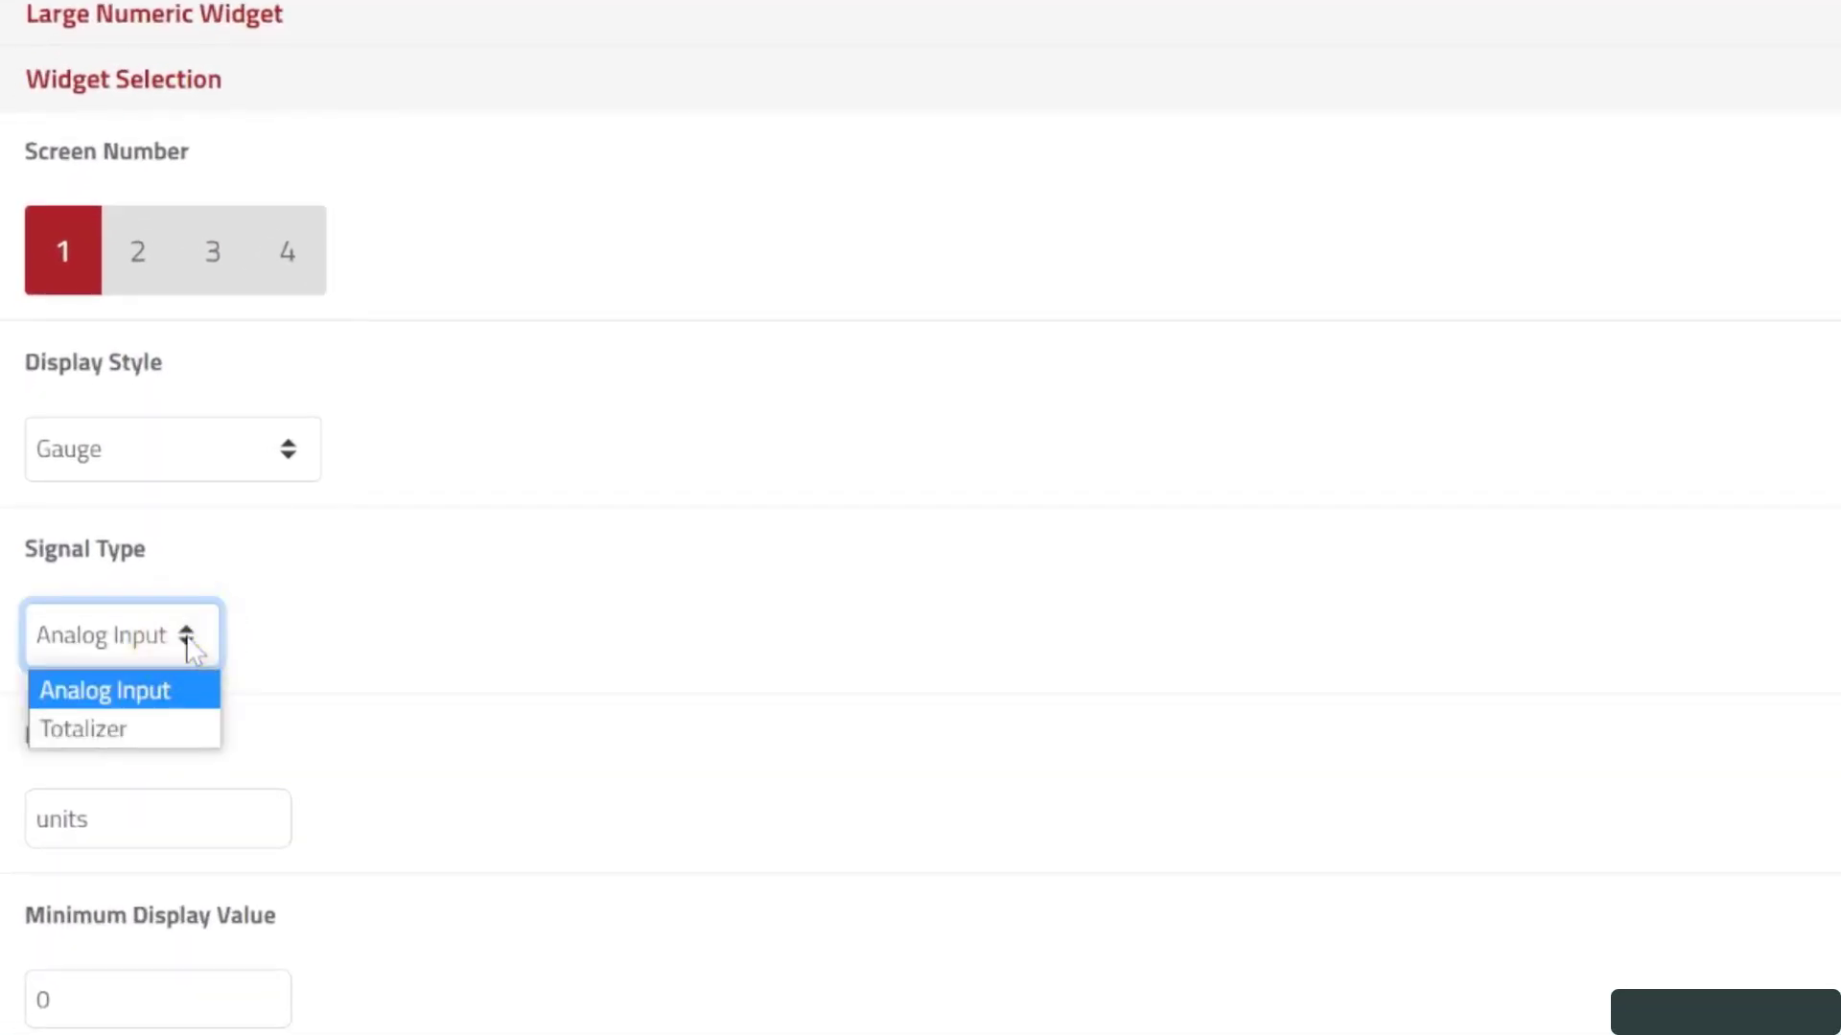
pyautogui.click(450, 642)
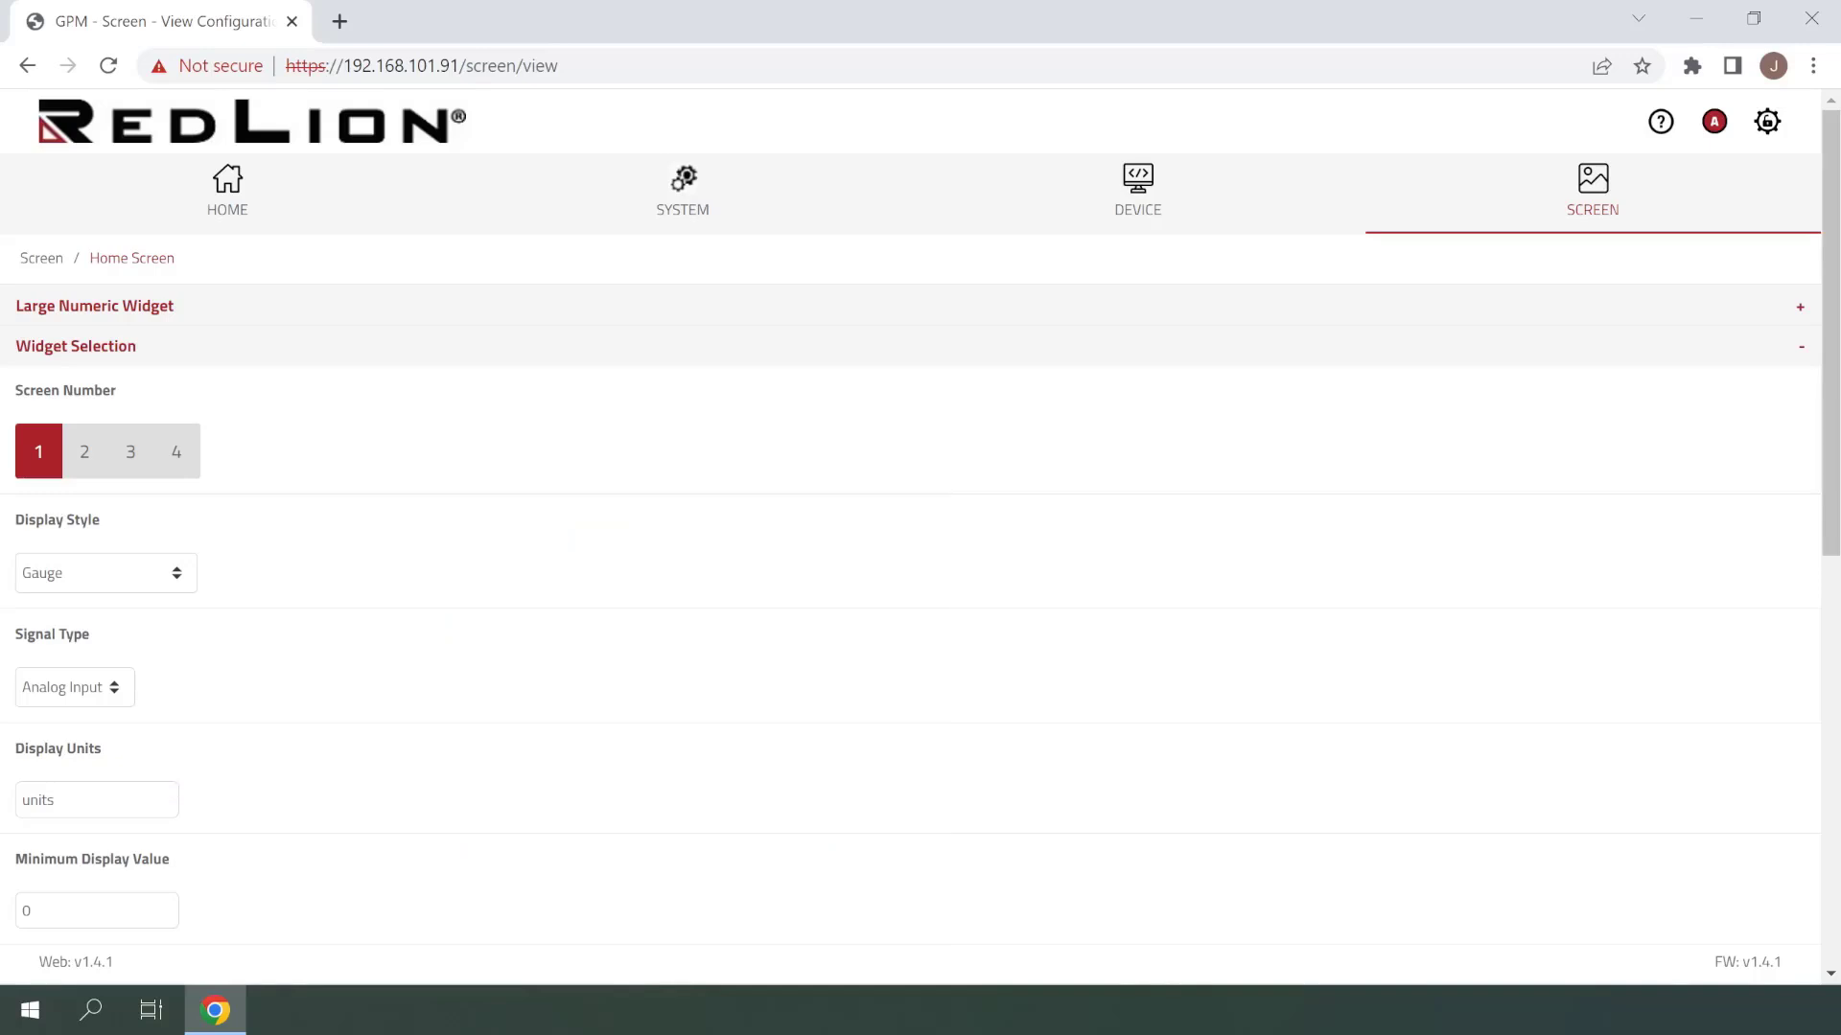
# Set the maximum display value of screen 1's gauge to 1000 and save the widget settings
pyautogui.scroll(-5, 374, 764)
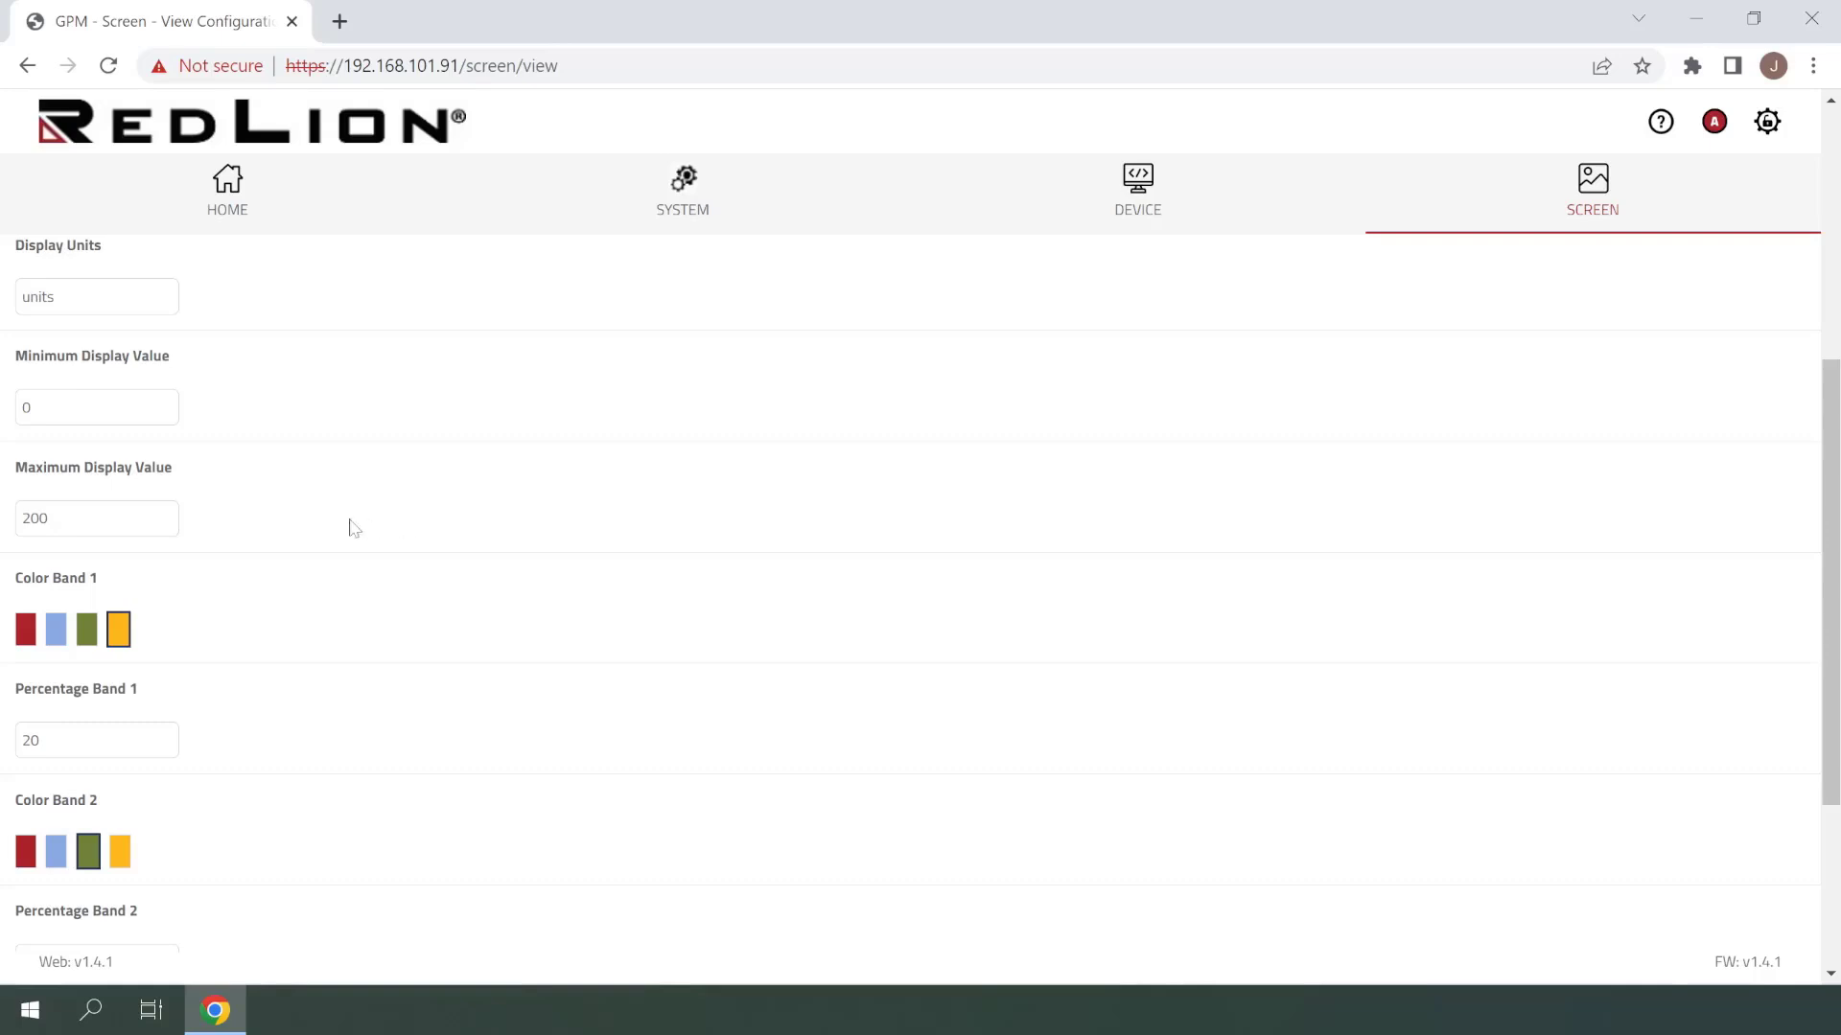
pyautogui.click(54, 517)
pyautogui.doubleClick(21, 517)
pyautogui.write('1000')
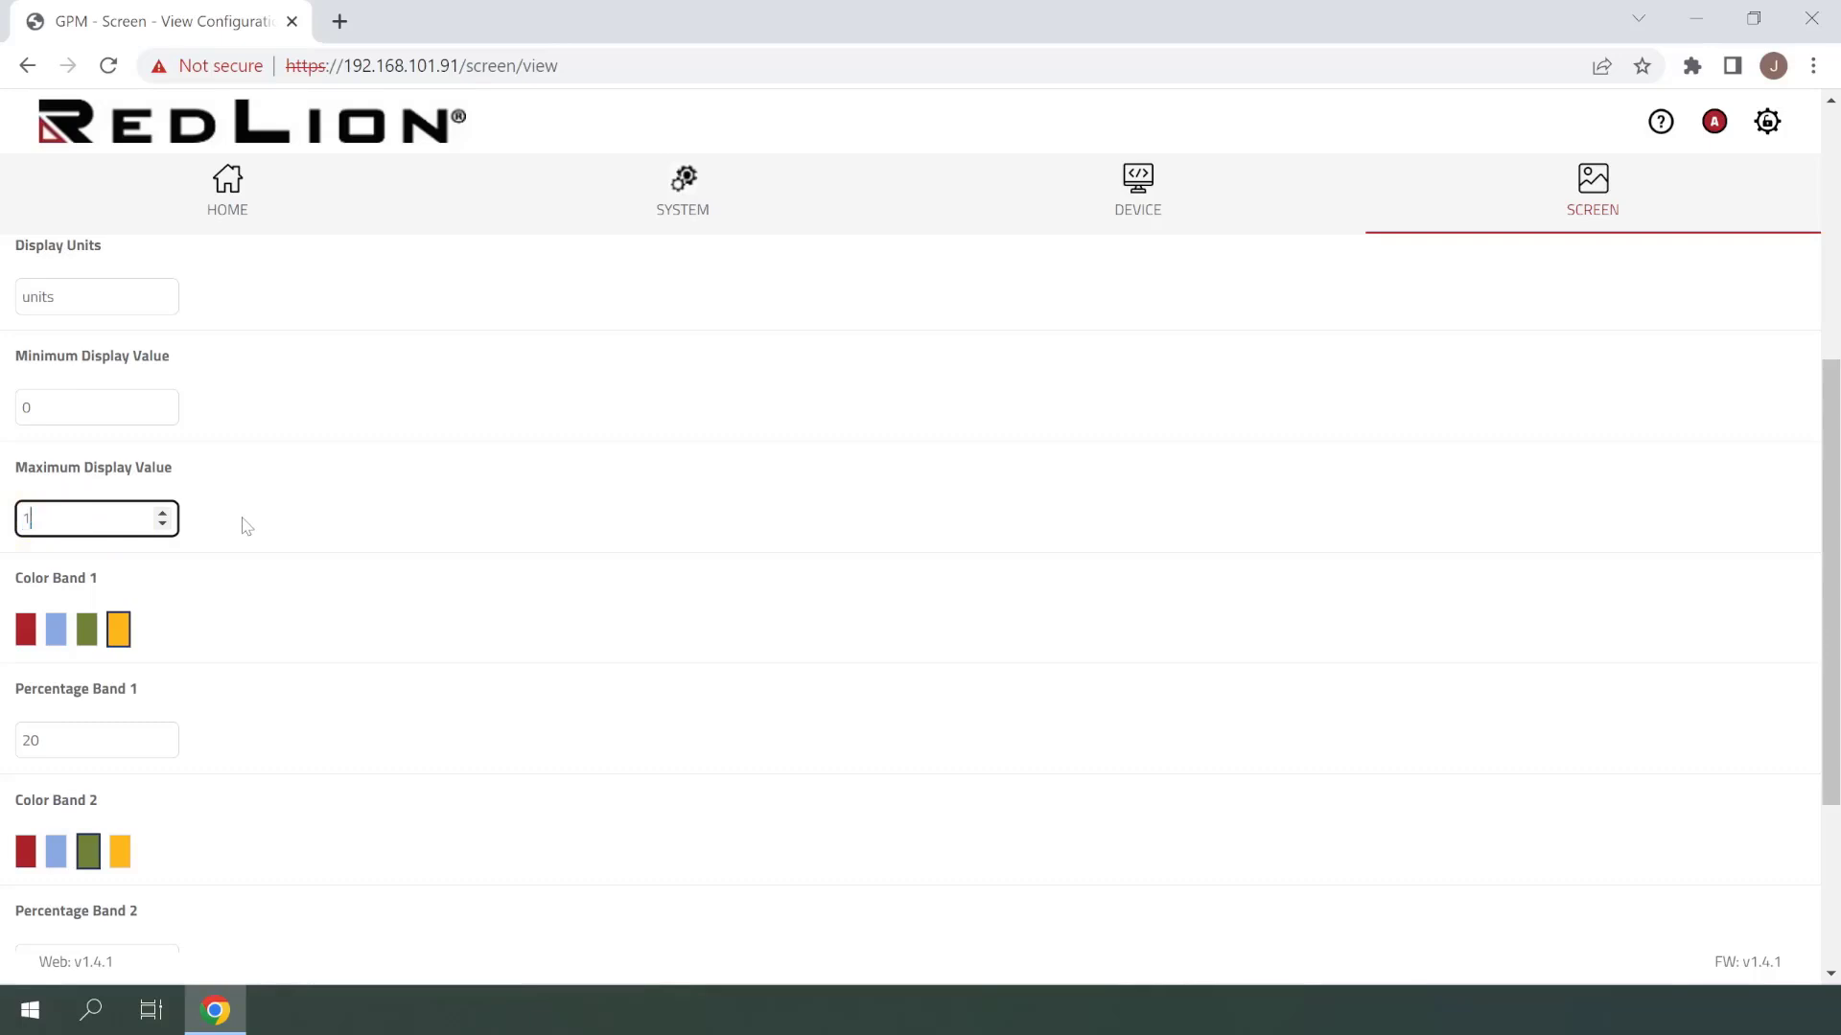
pyautogui.click(248, 523)
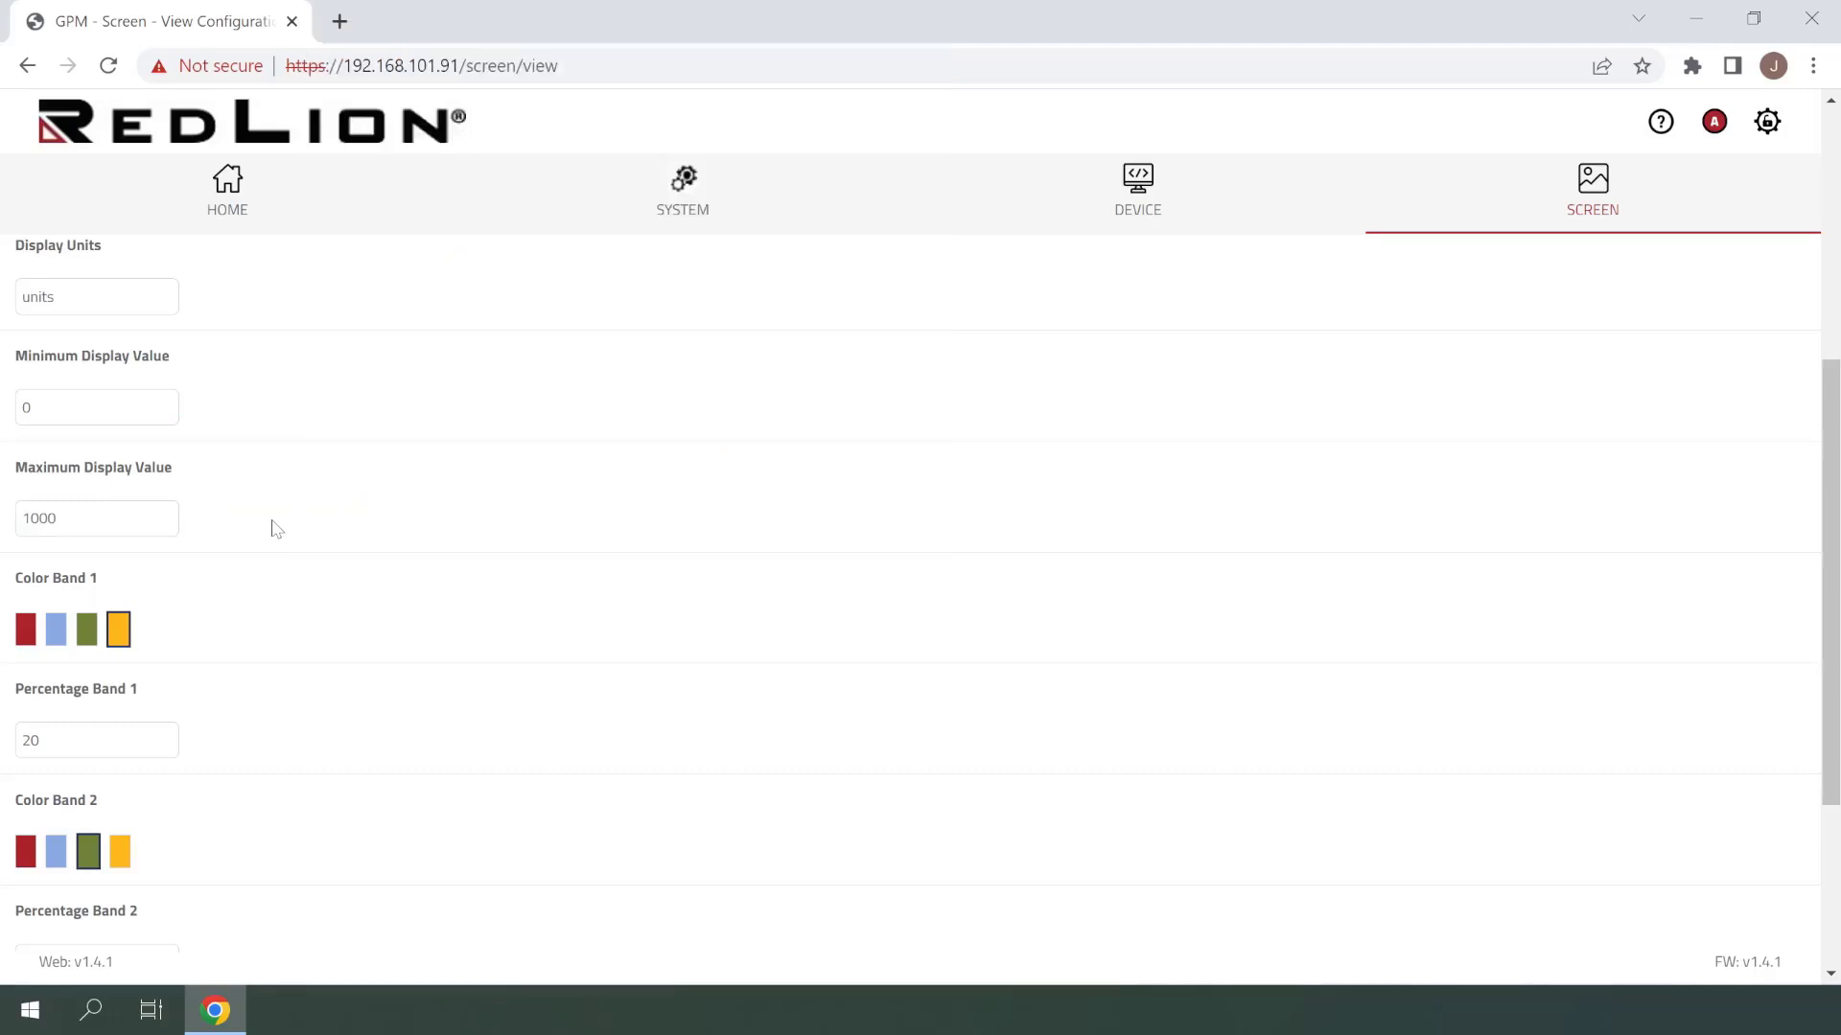
pyautogui.scroll(-3, 277, 528)
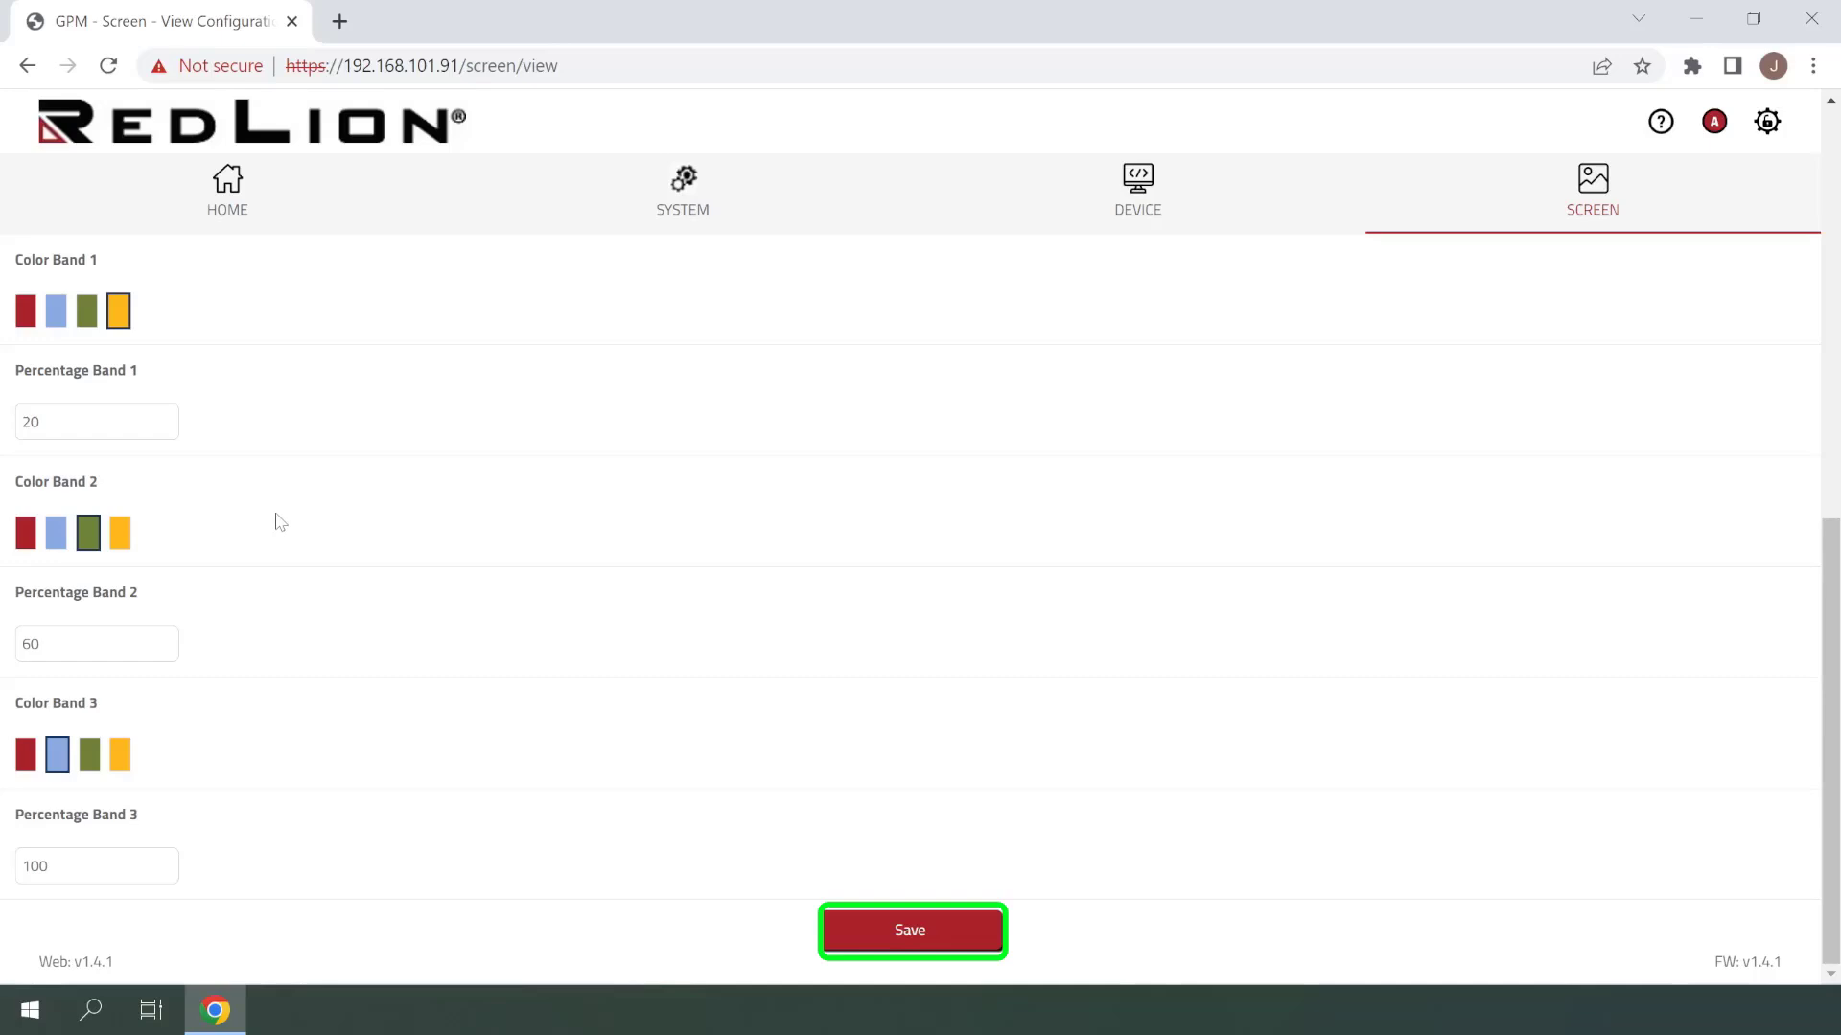
pyautogui.click(878, 935)
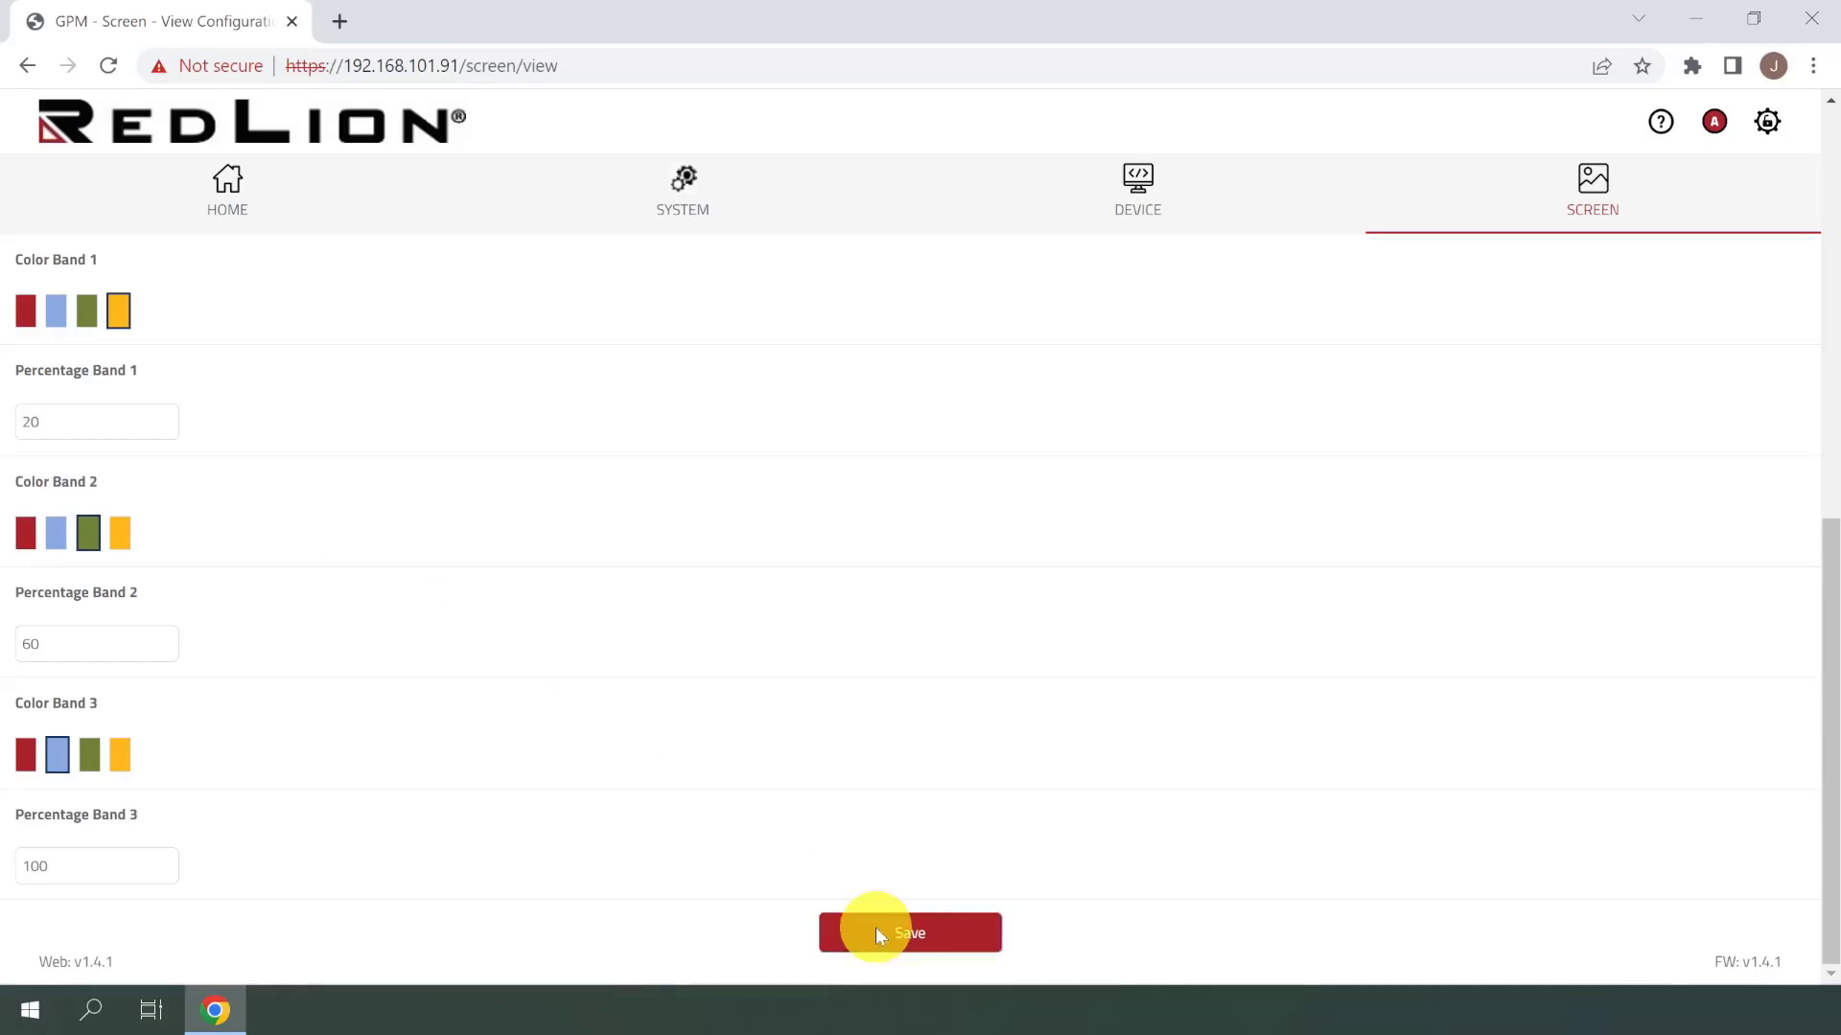
# Review screen 2's widget settings and available display styles, keeping Numeric
pyautogui.scroll(1, 880, 933)
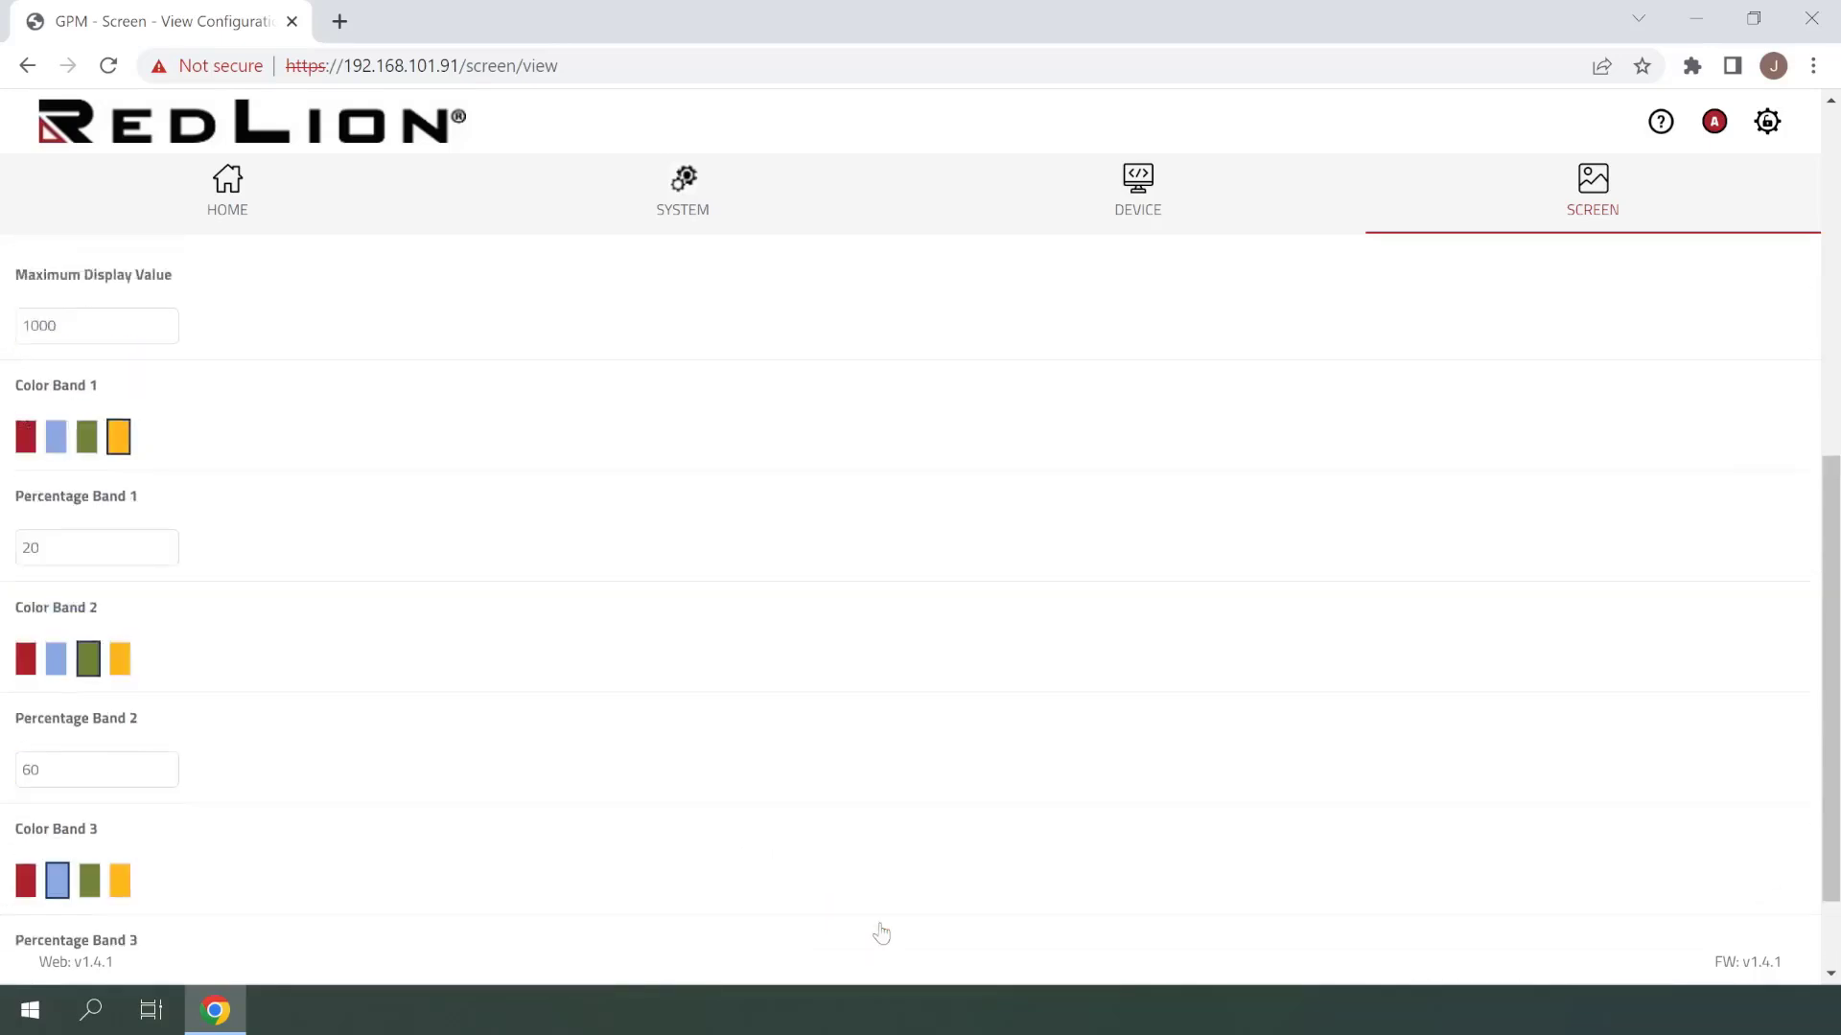
pyautogui.scroll(6, 881, 933)
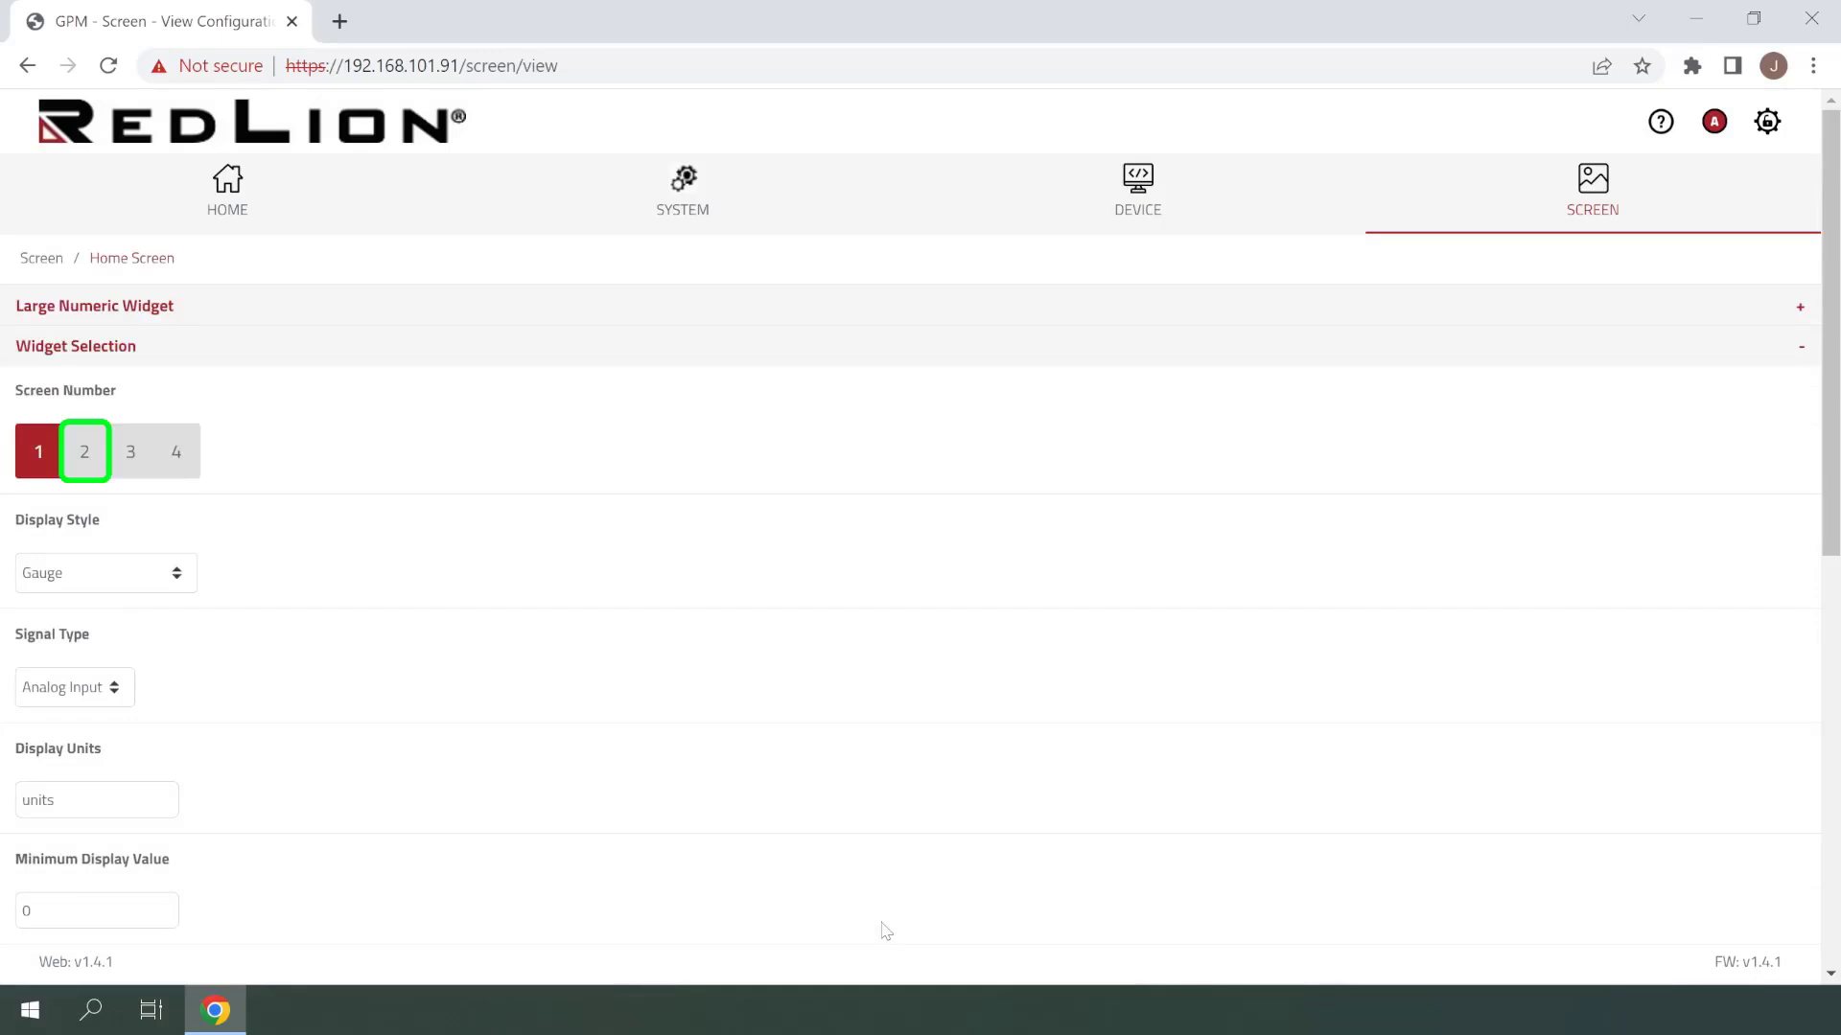
pyautogui.click(77, 460)
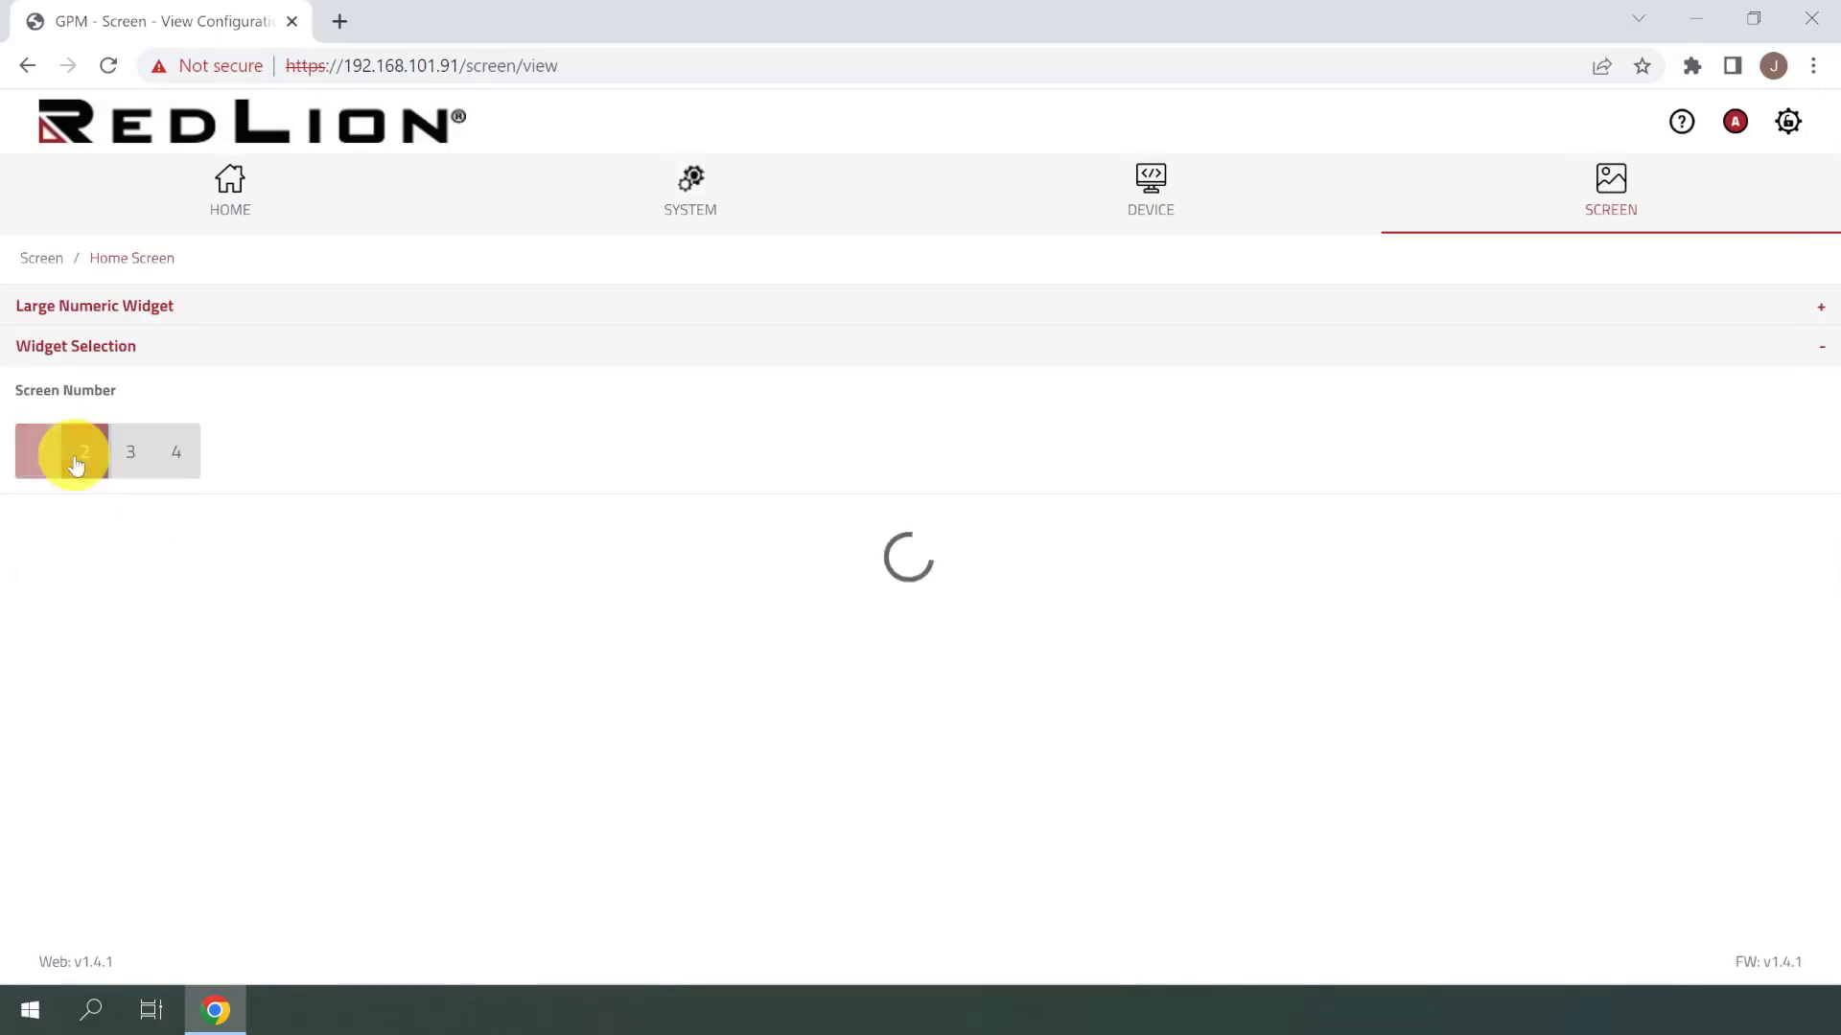
pyautogui.click(165, 573)
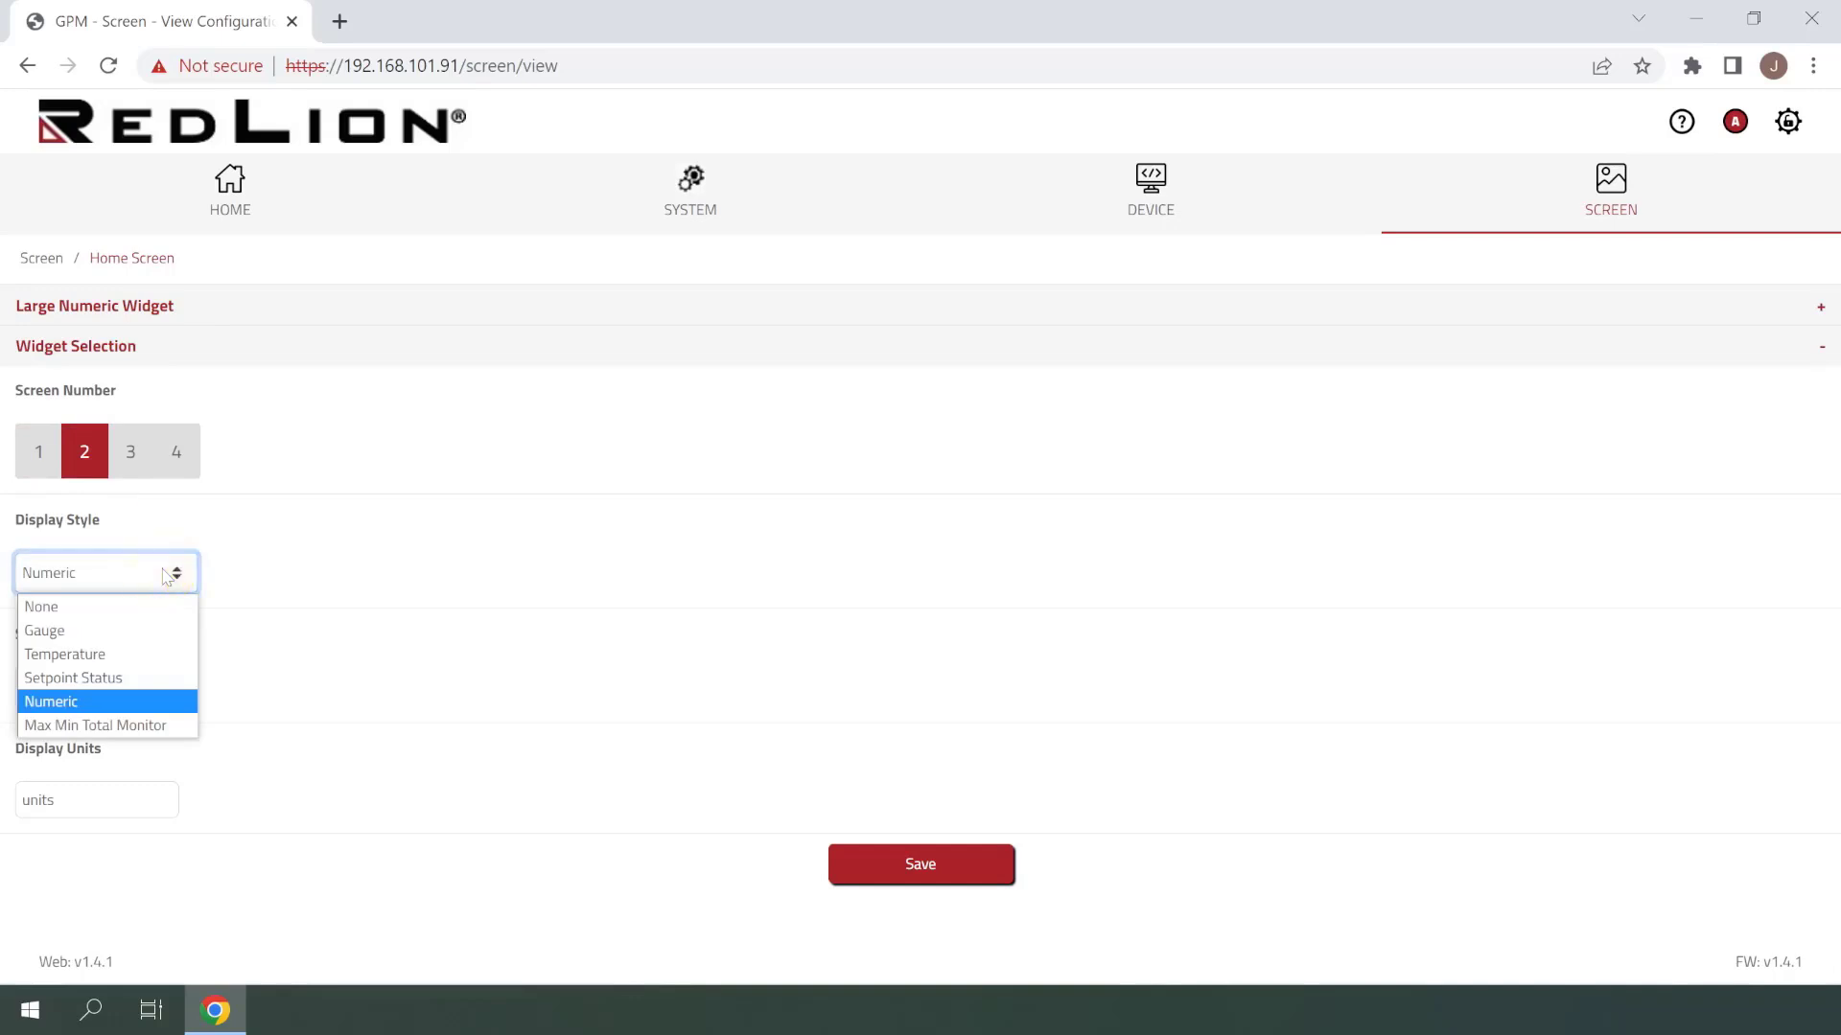
pyautogui.click(430, 606)
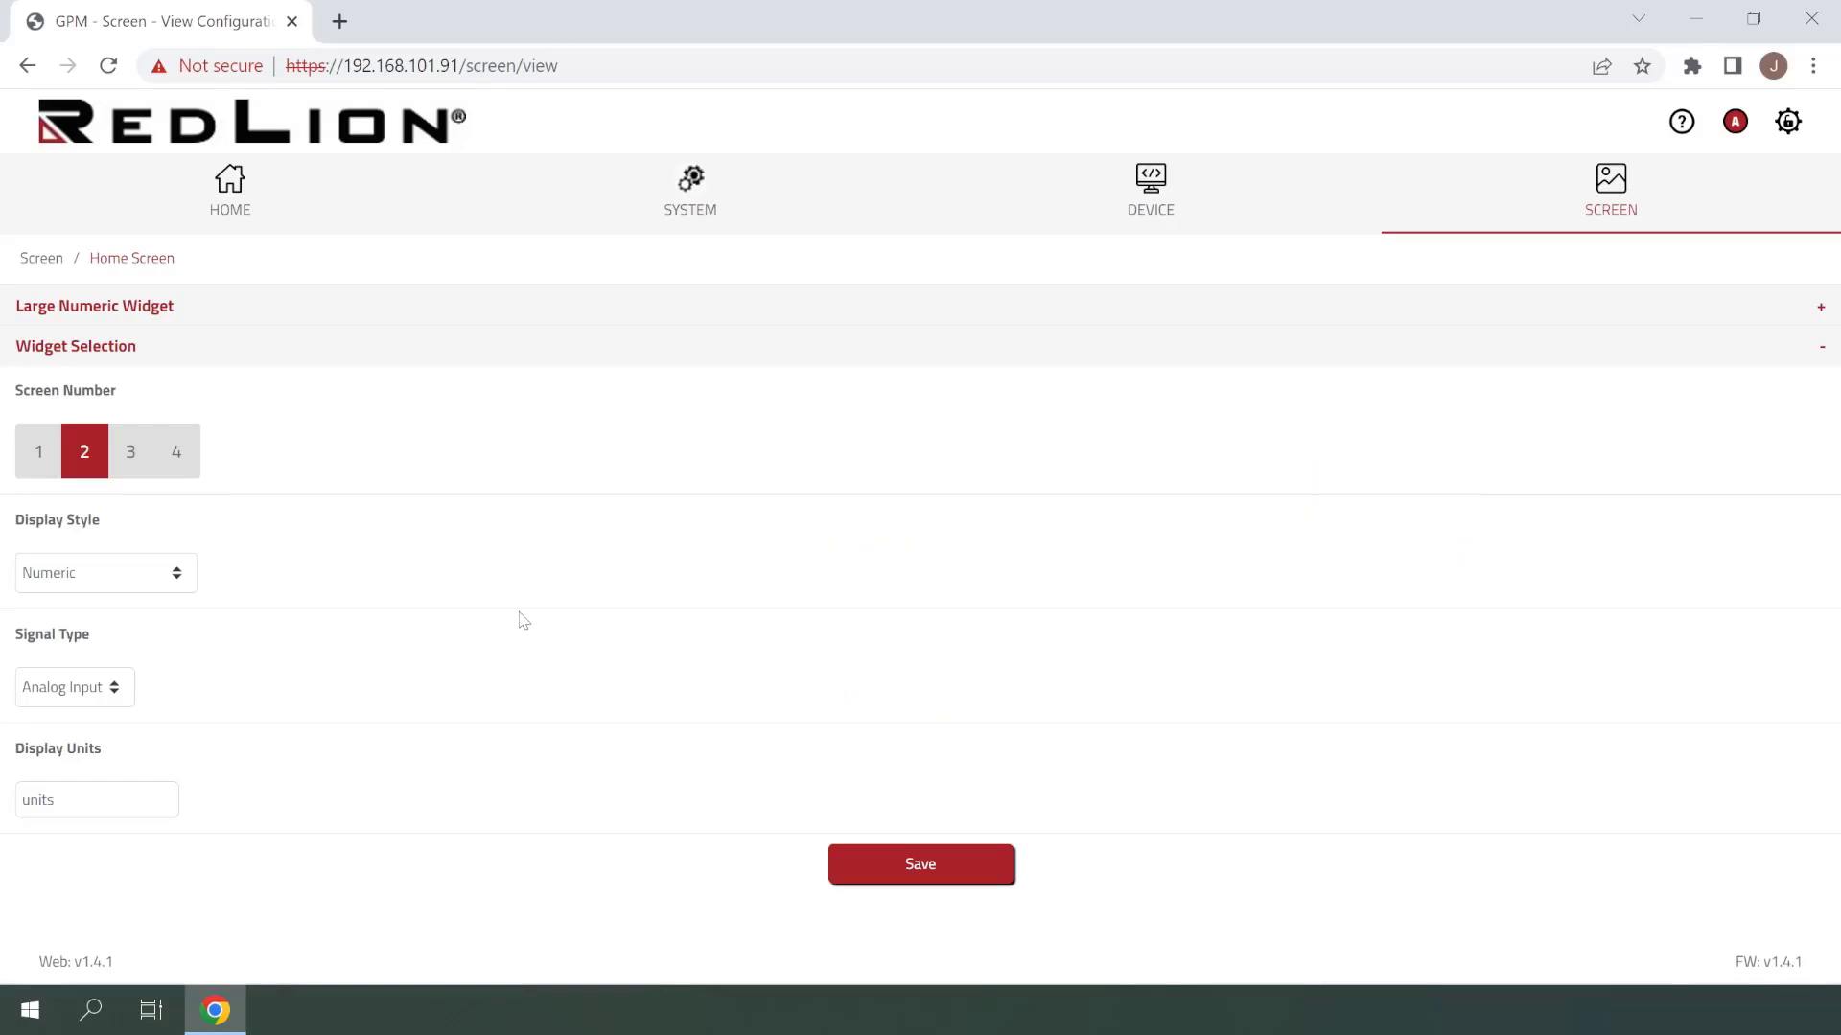
# Exclude Setpoint 2 from screen 3's Setpoint Status widget and save the settings
pyautogui.click(140, 462)
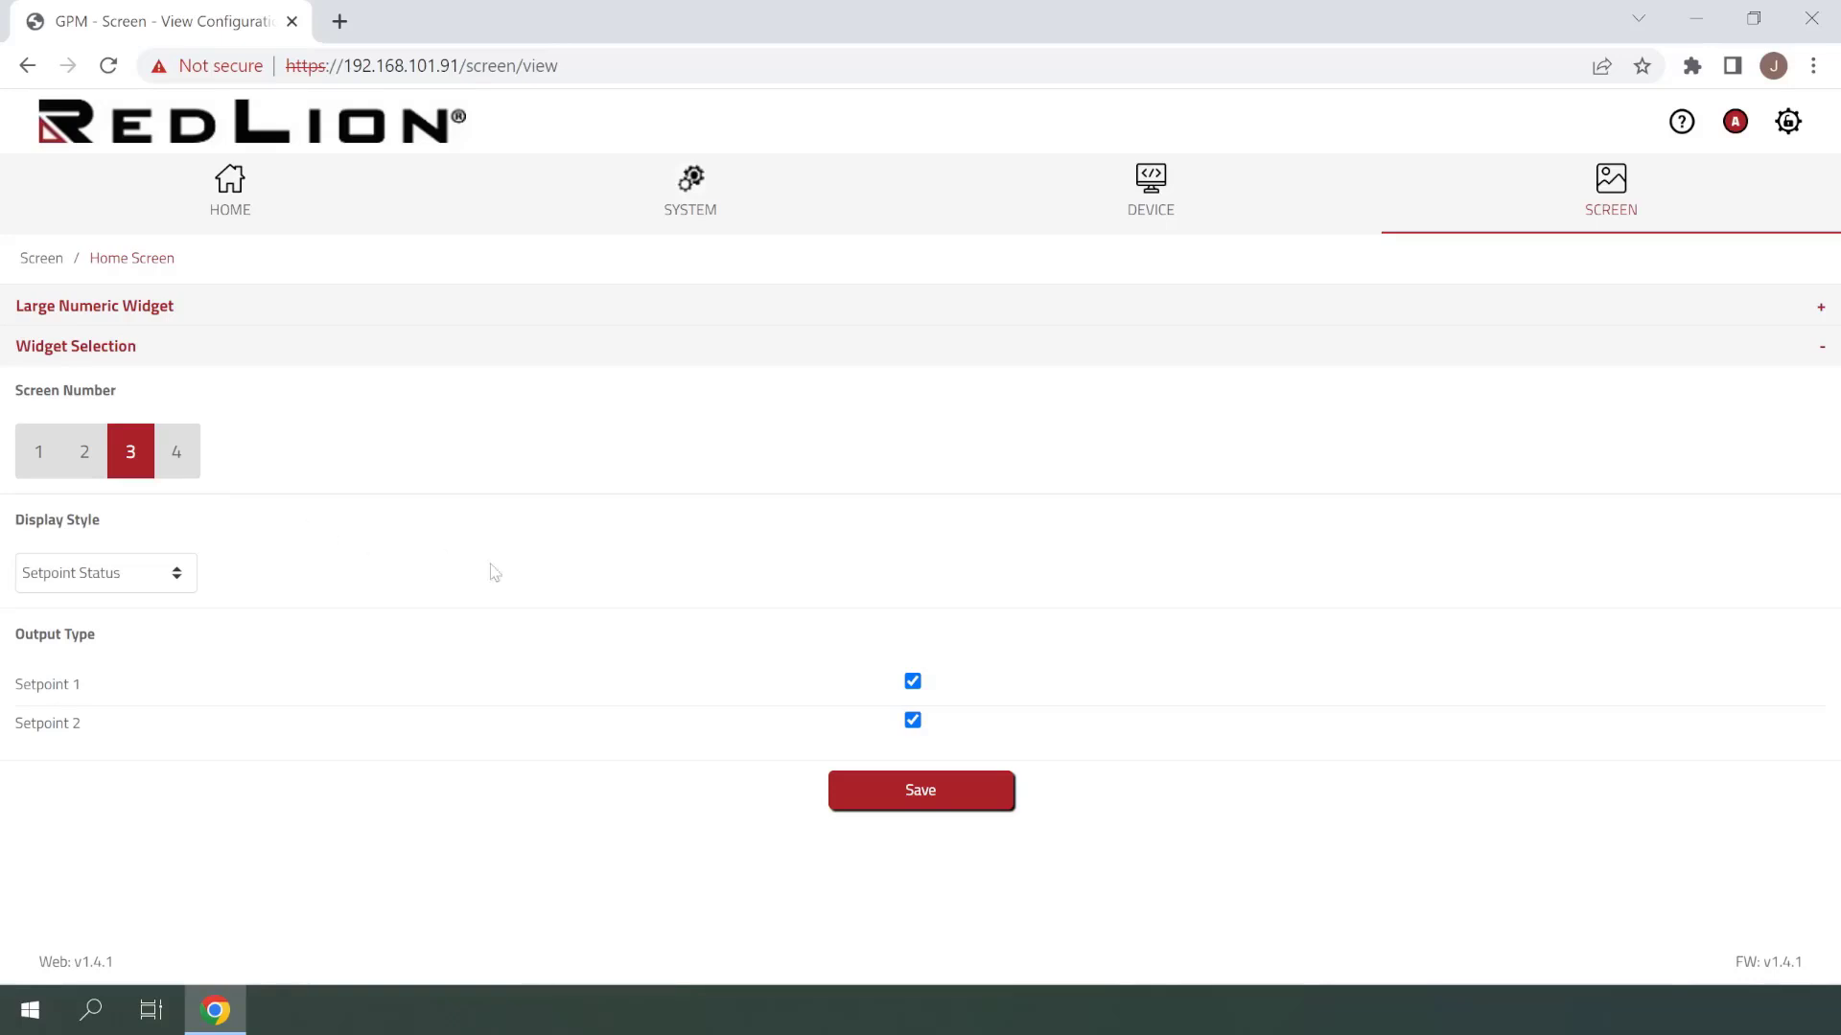
pyautogui.click(913, 721)
pyautogui.click(917, 790)
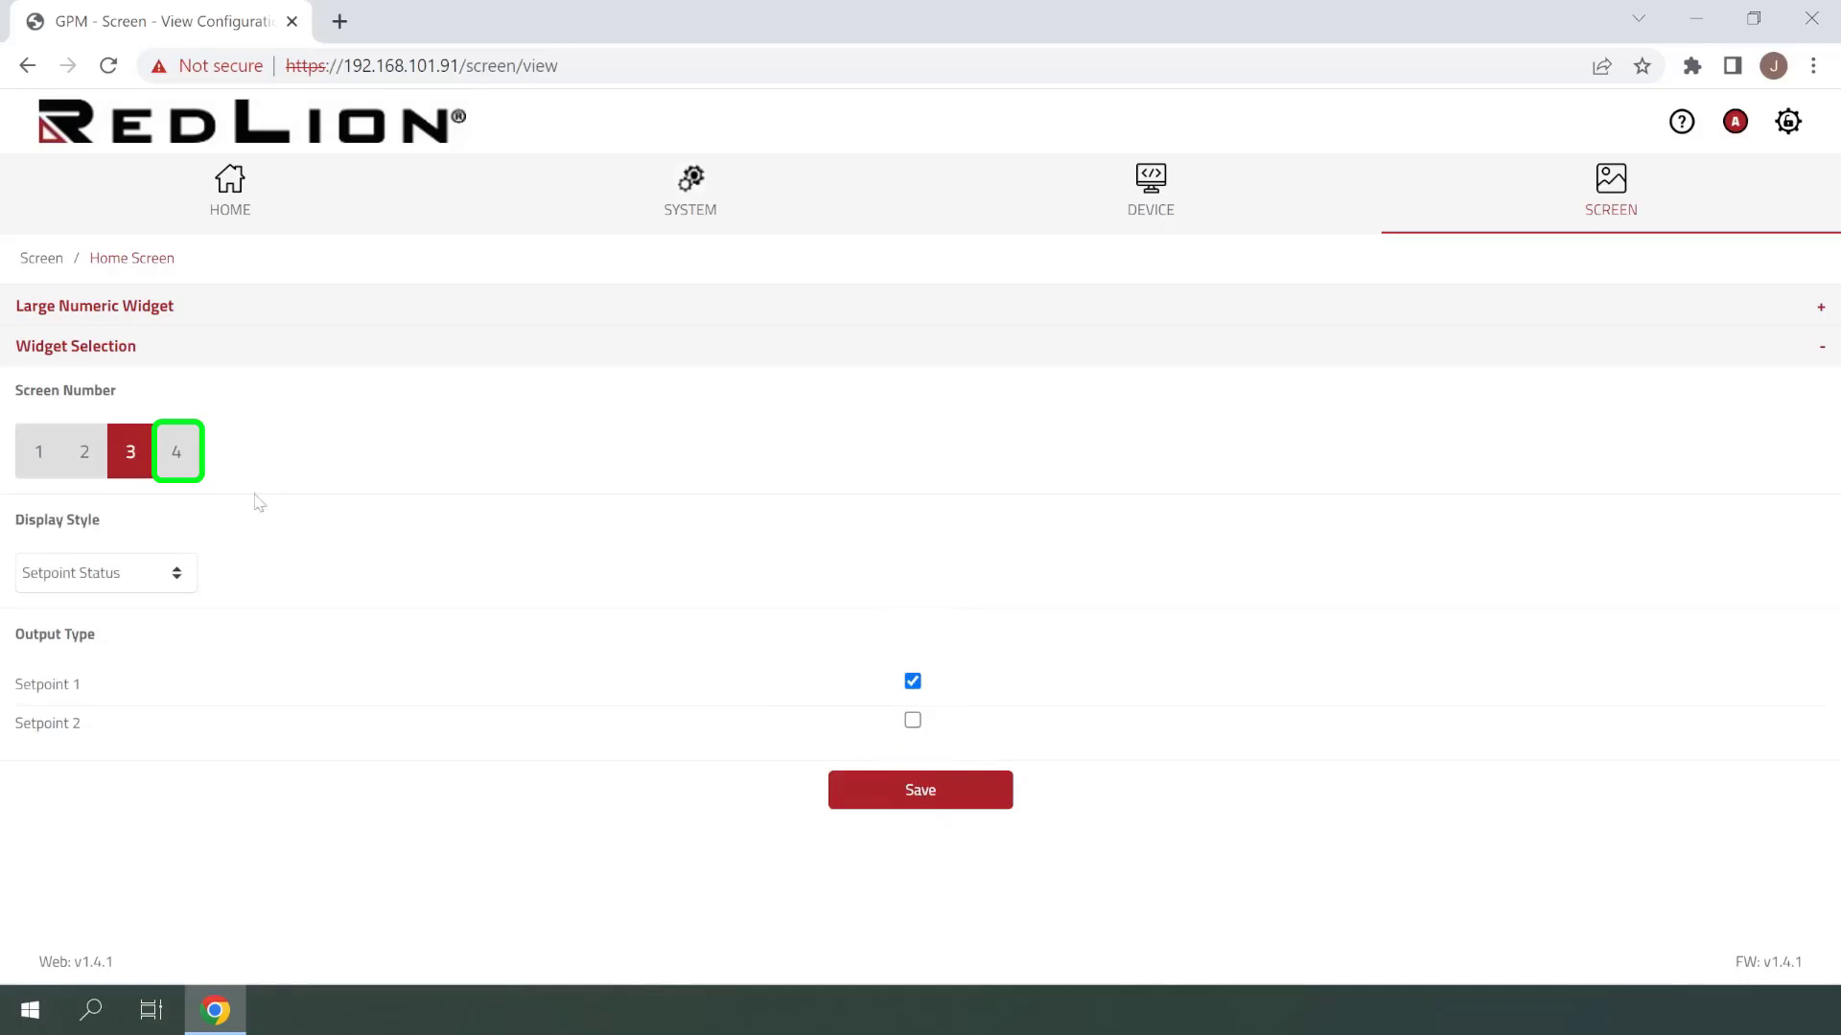
# Try the Temperature display style on screen 4 and review its display range and color band settings without saving
pyautogui.click(193, 458)
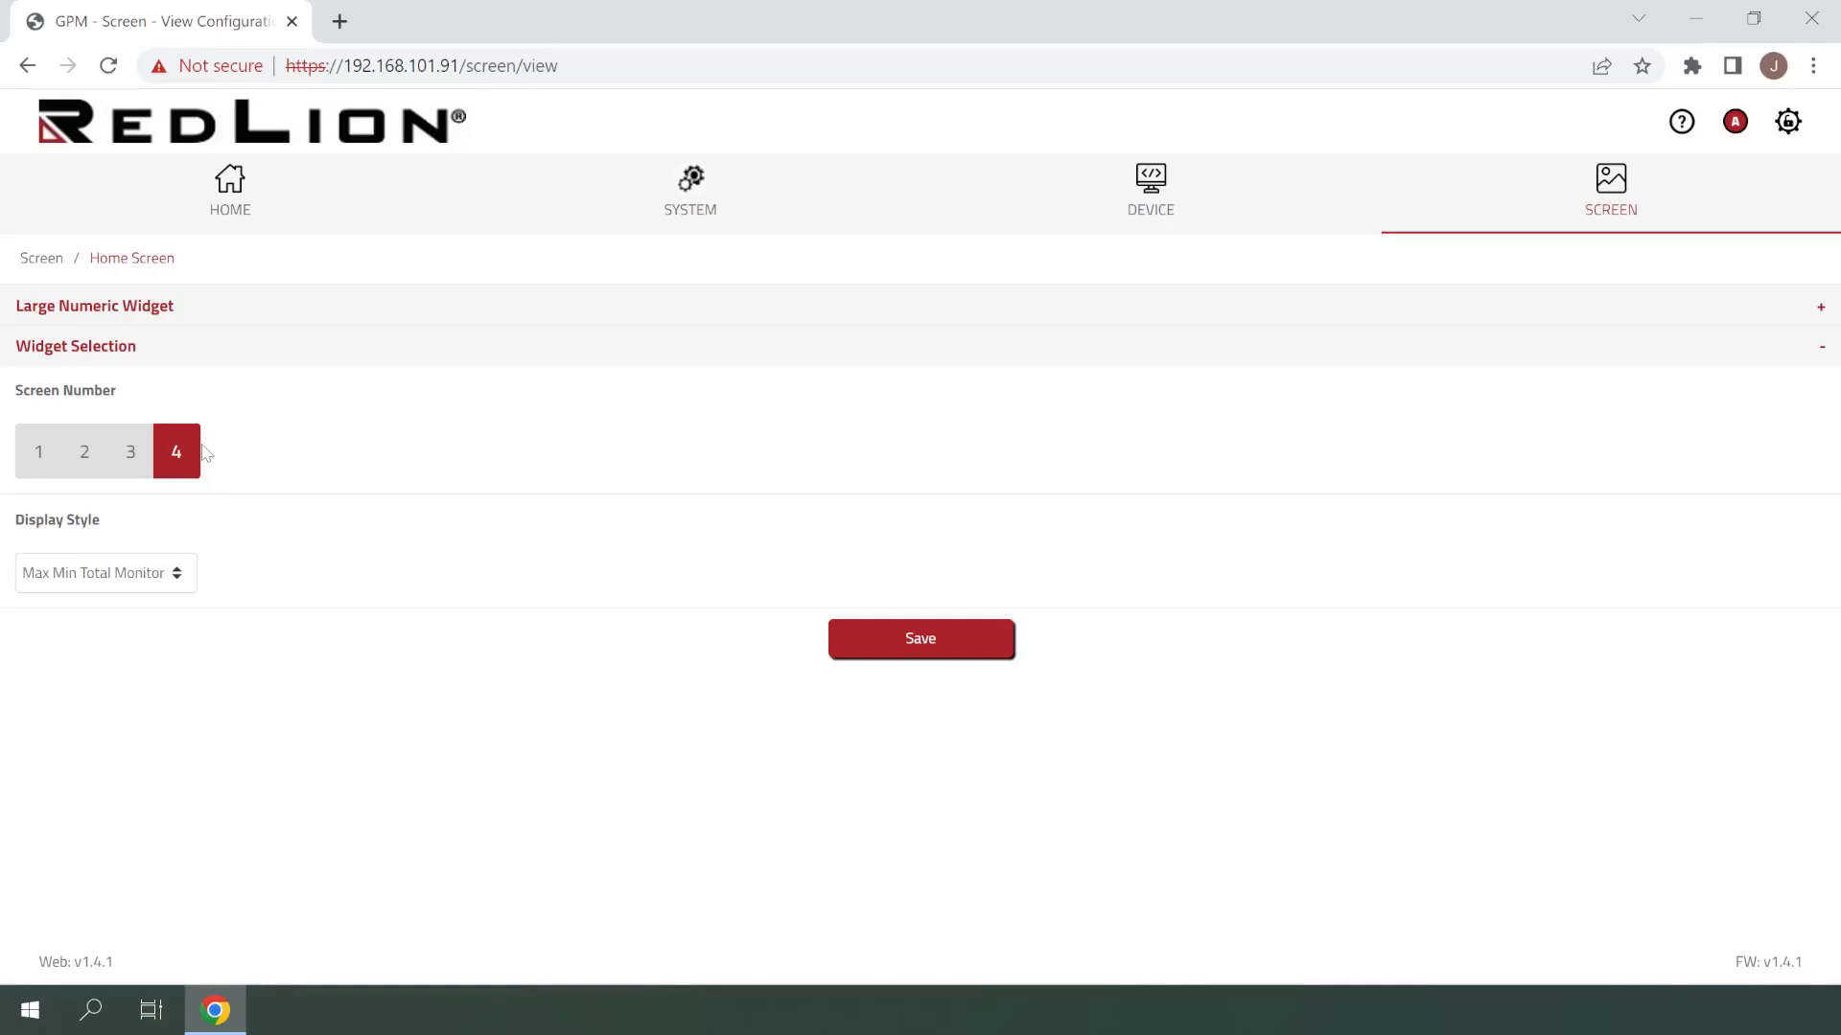
pyautogui.click(188, 582)
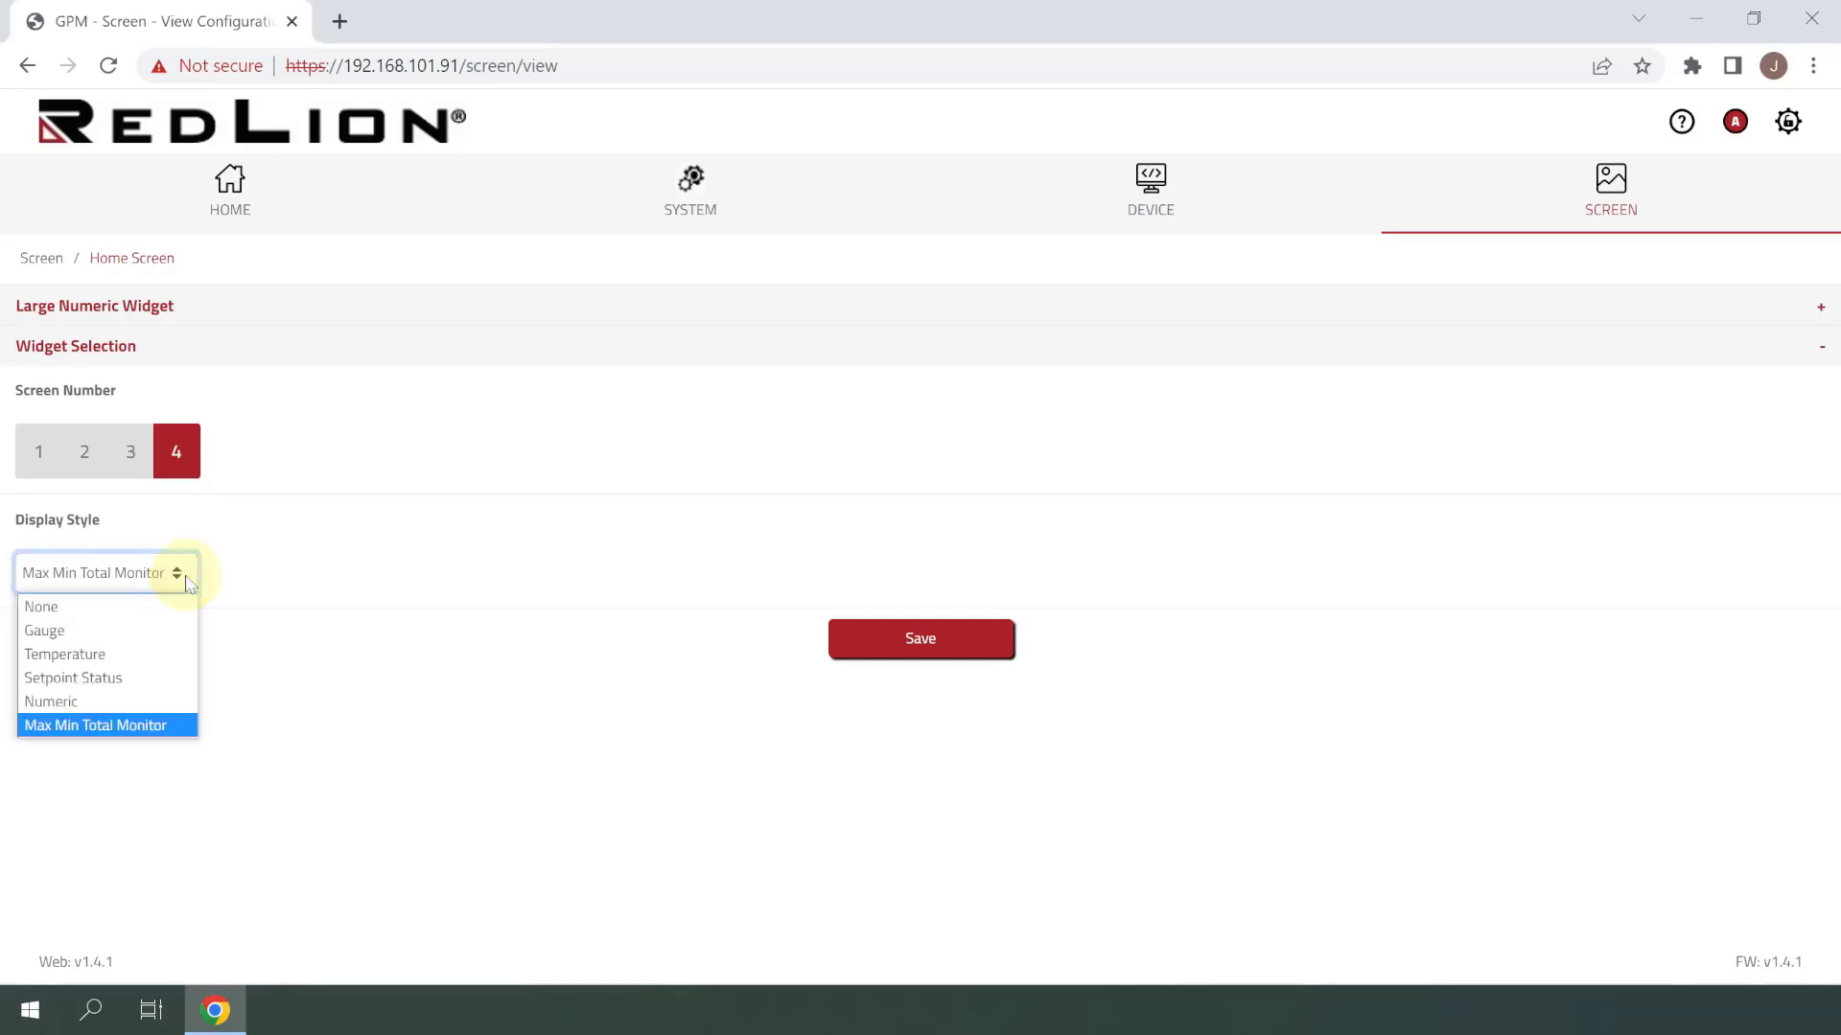
pyautogui.click(177, 653)
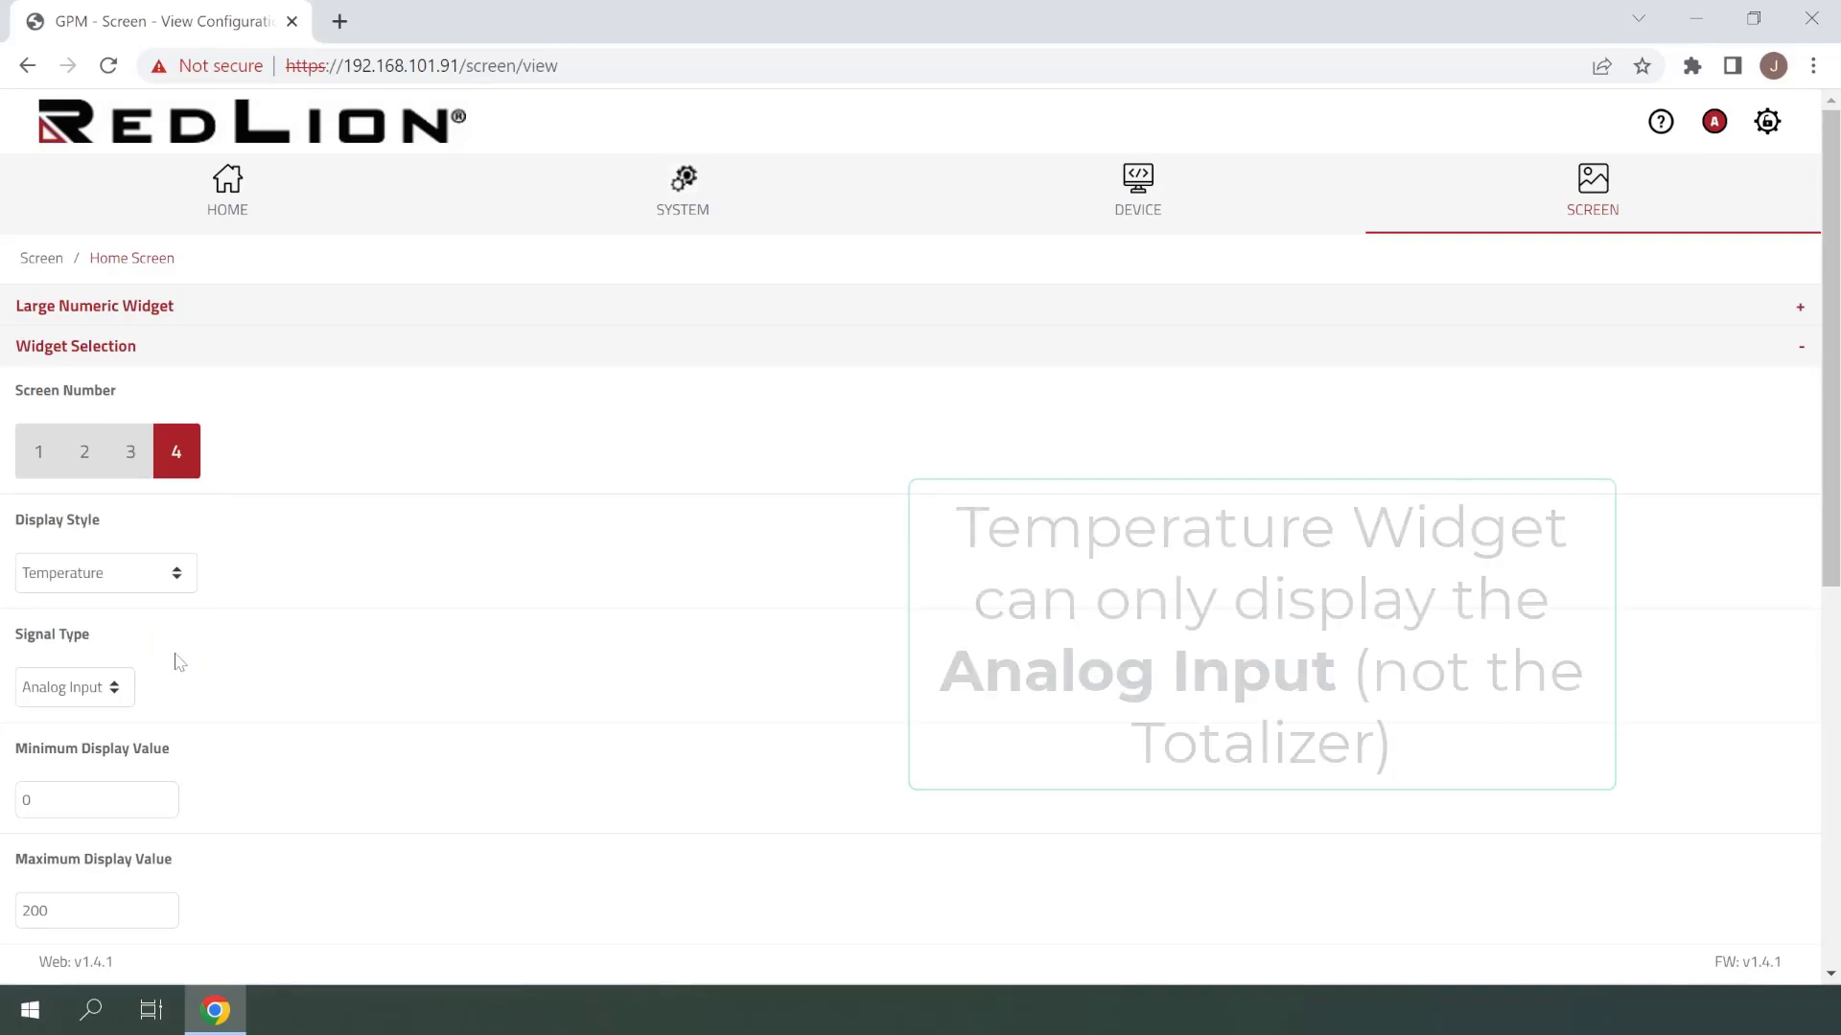
pyautogui.scroll(-5, 176, 662)
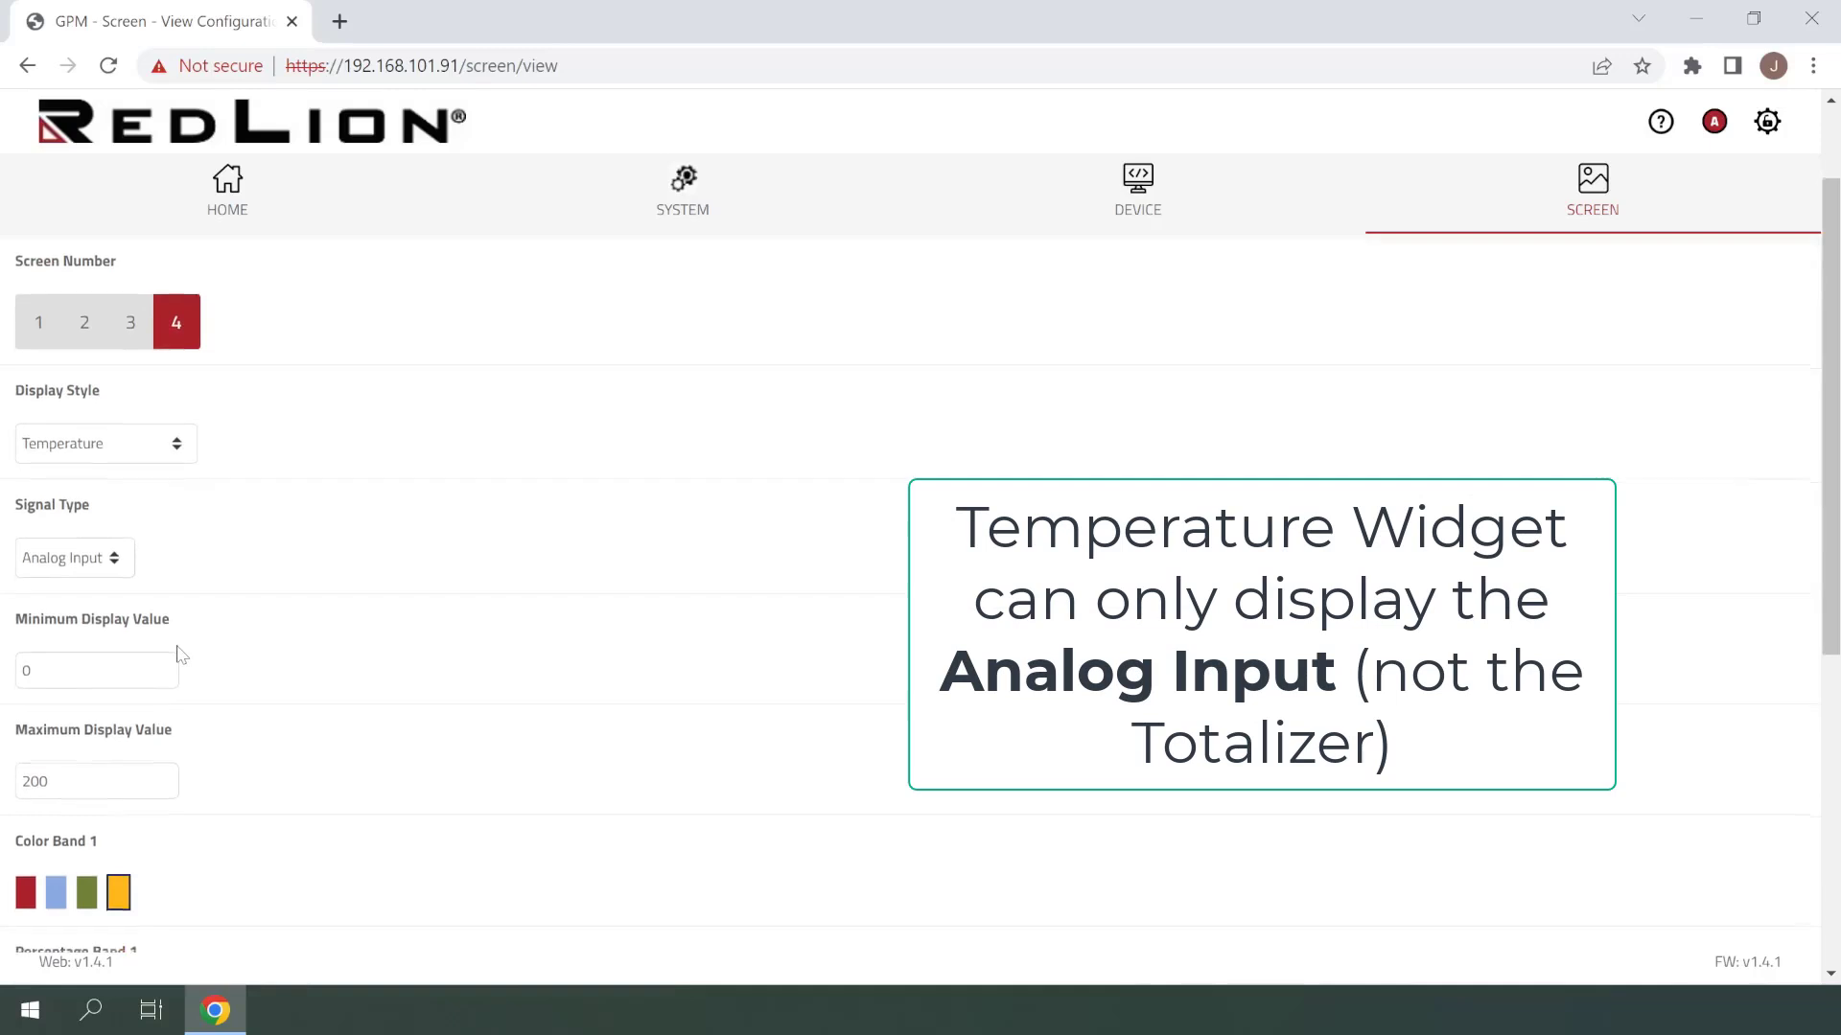
pyautogui.scroll(-1, 182, 654)
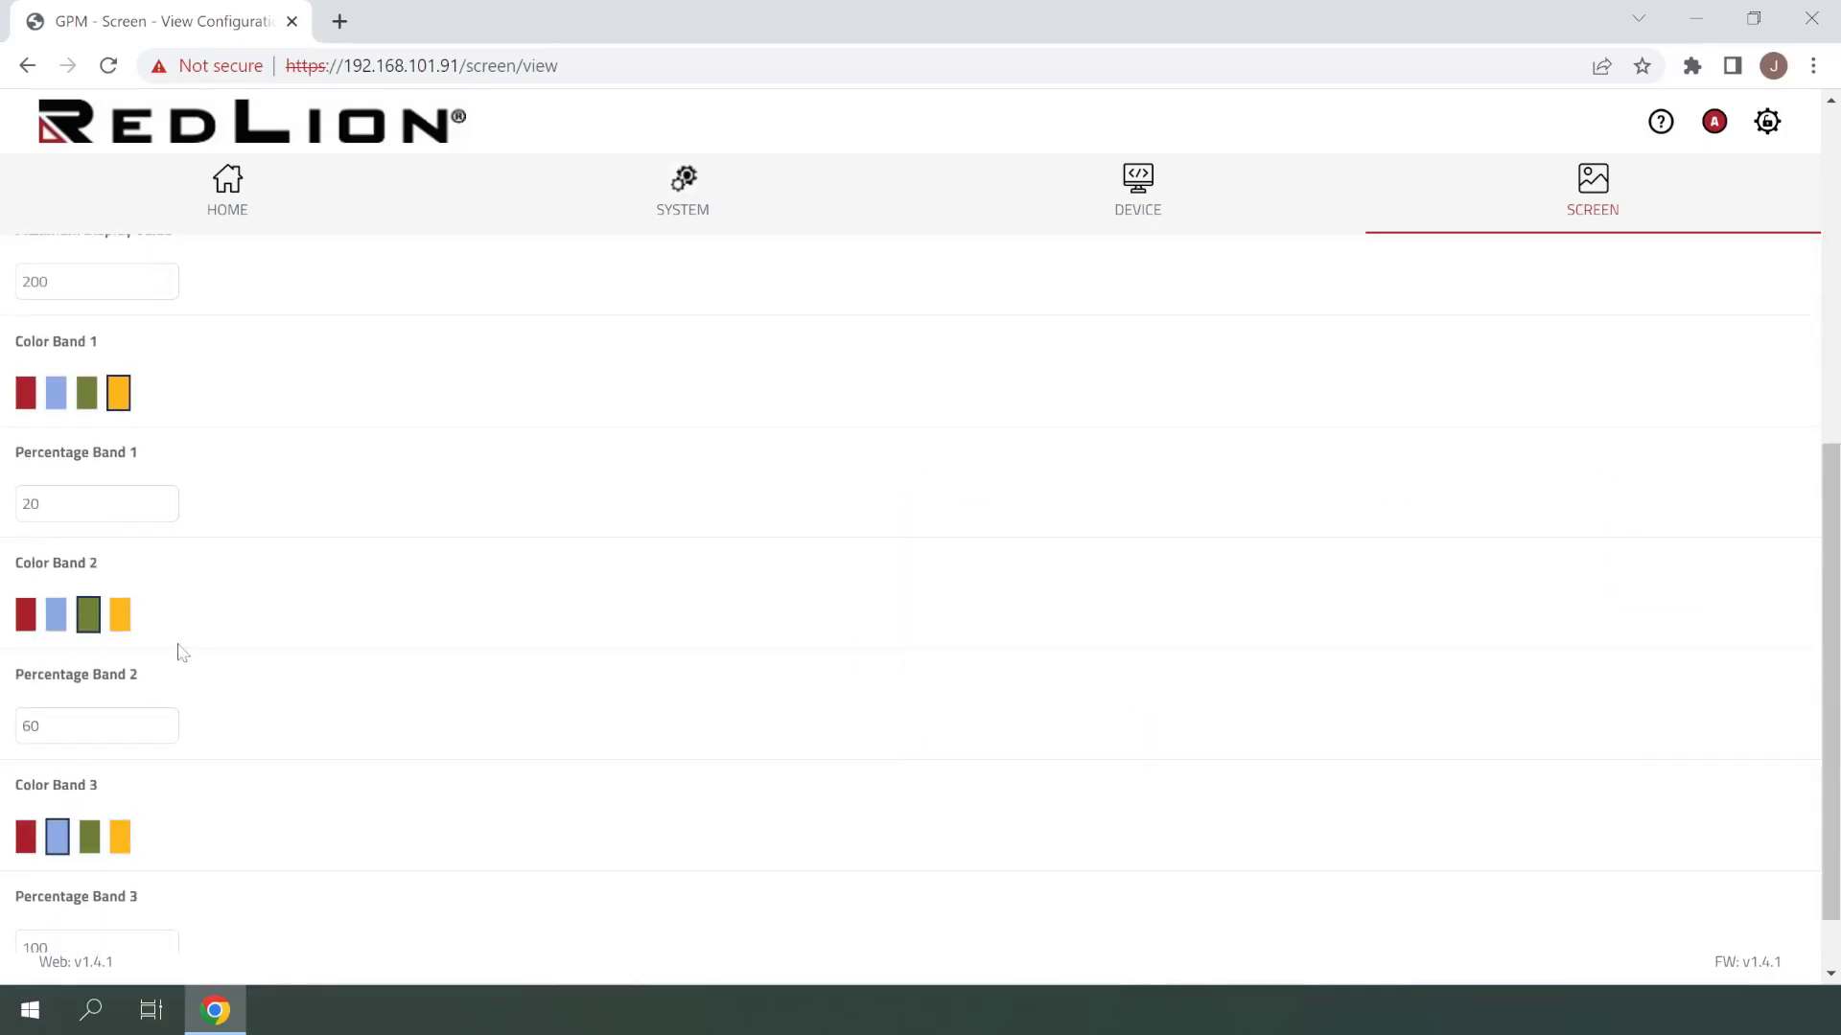
pyautogui.scroll(-1, 182, 653)
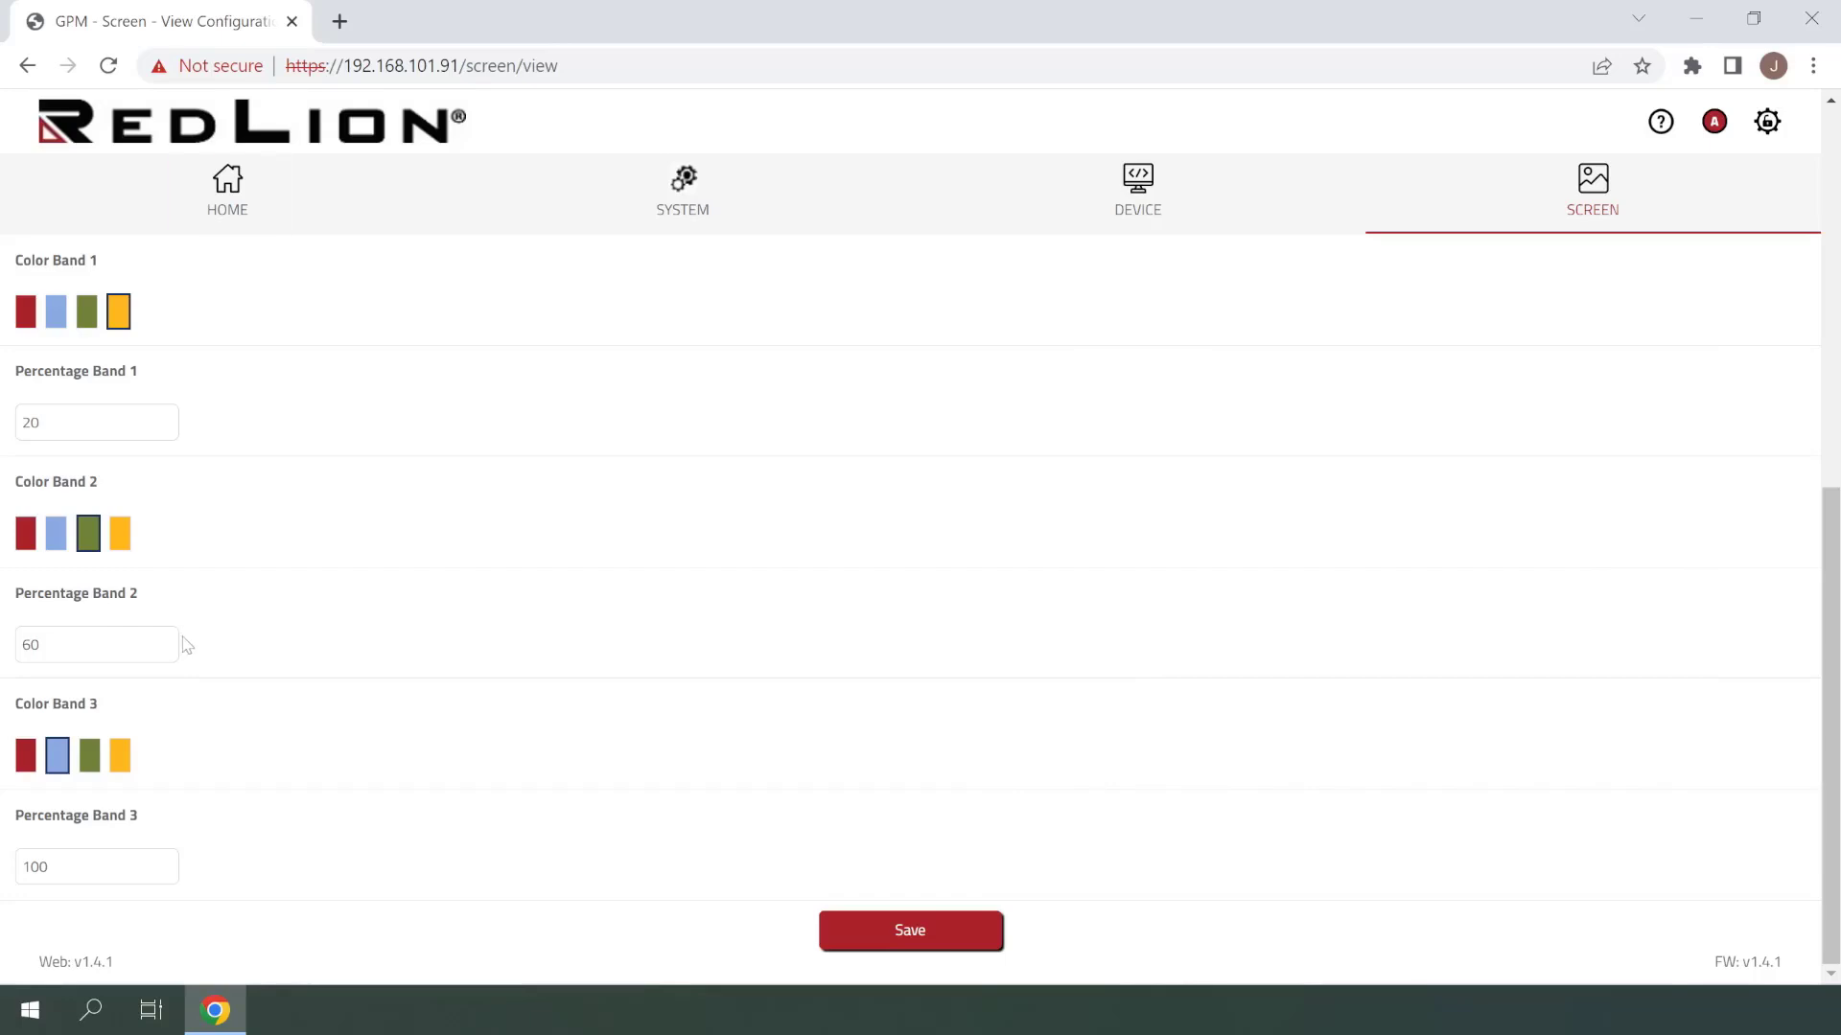
# Check the configured widgets for screens 1 to 4 on the home pages
pyautogui.click(226, 197)
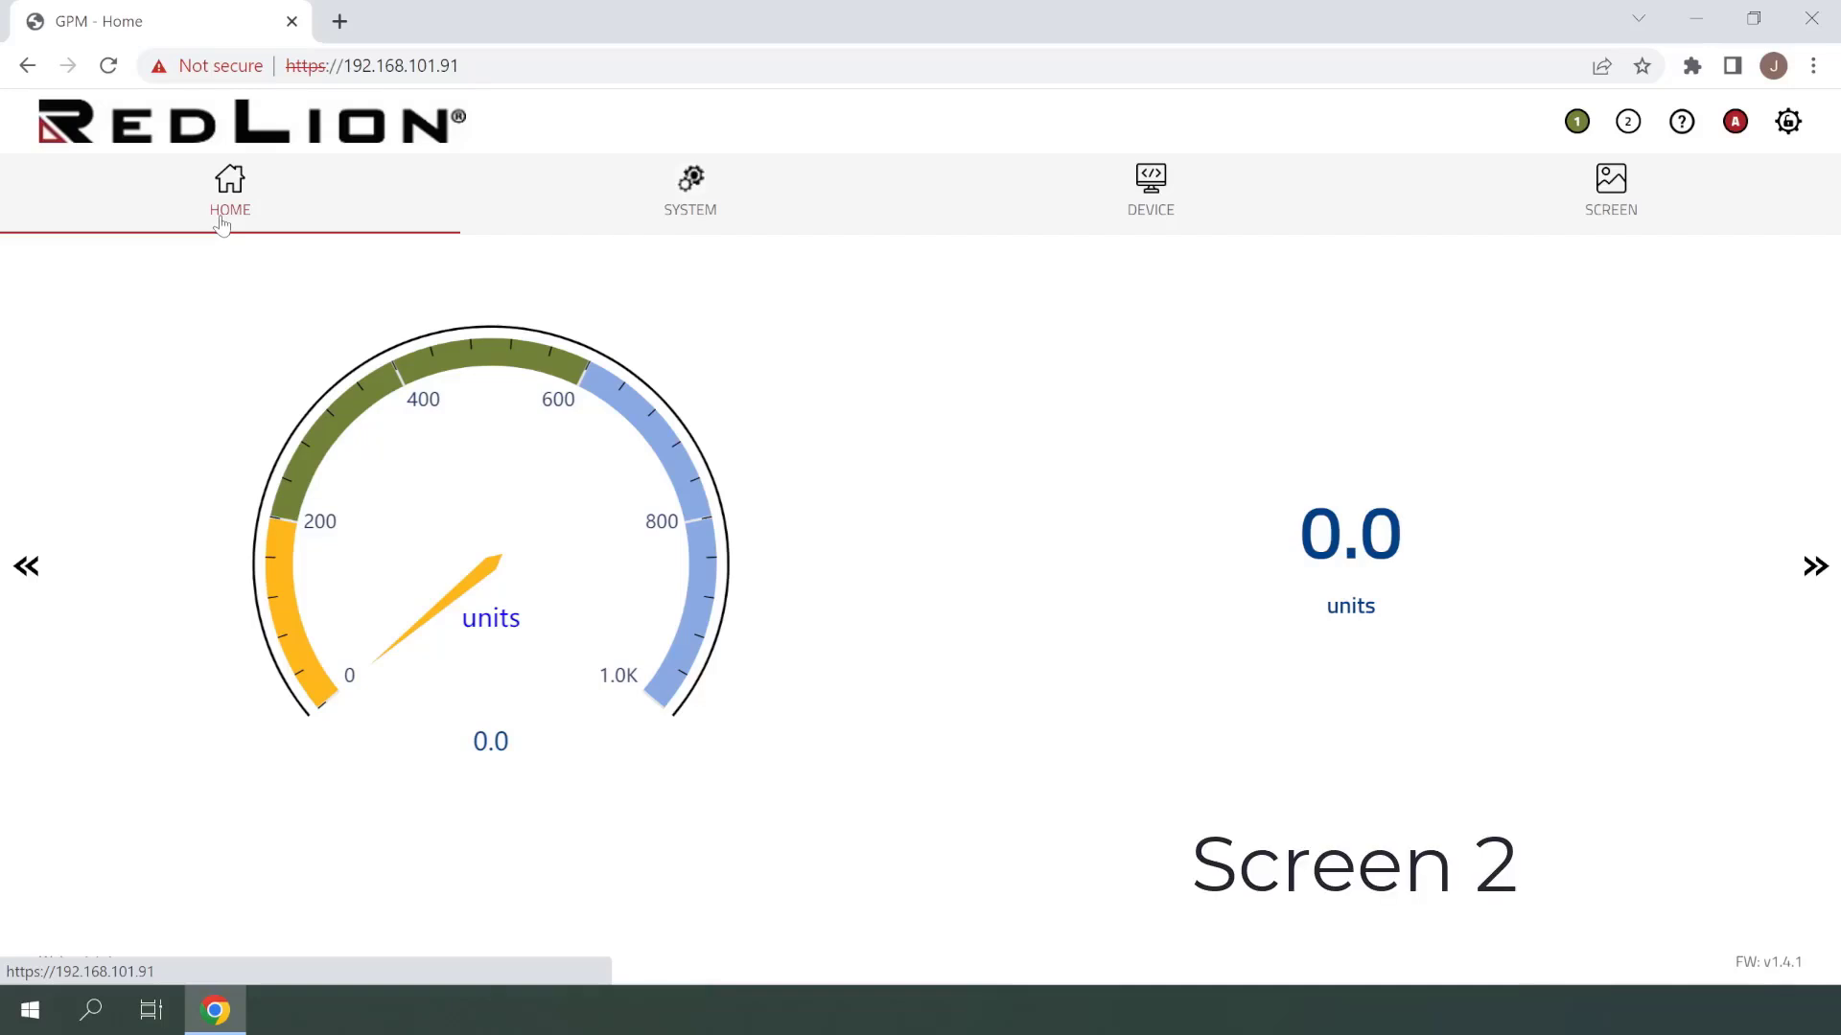
pyautogui.click(39, 573)
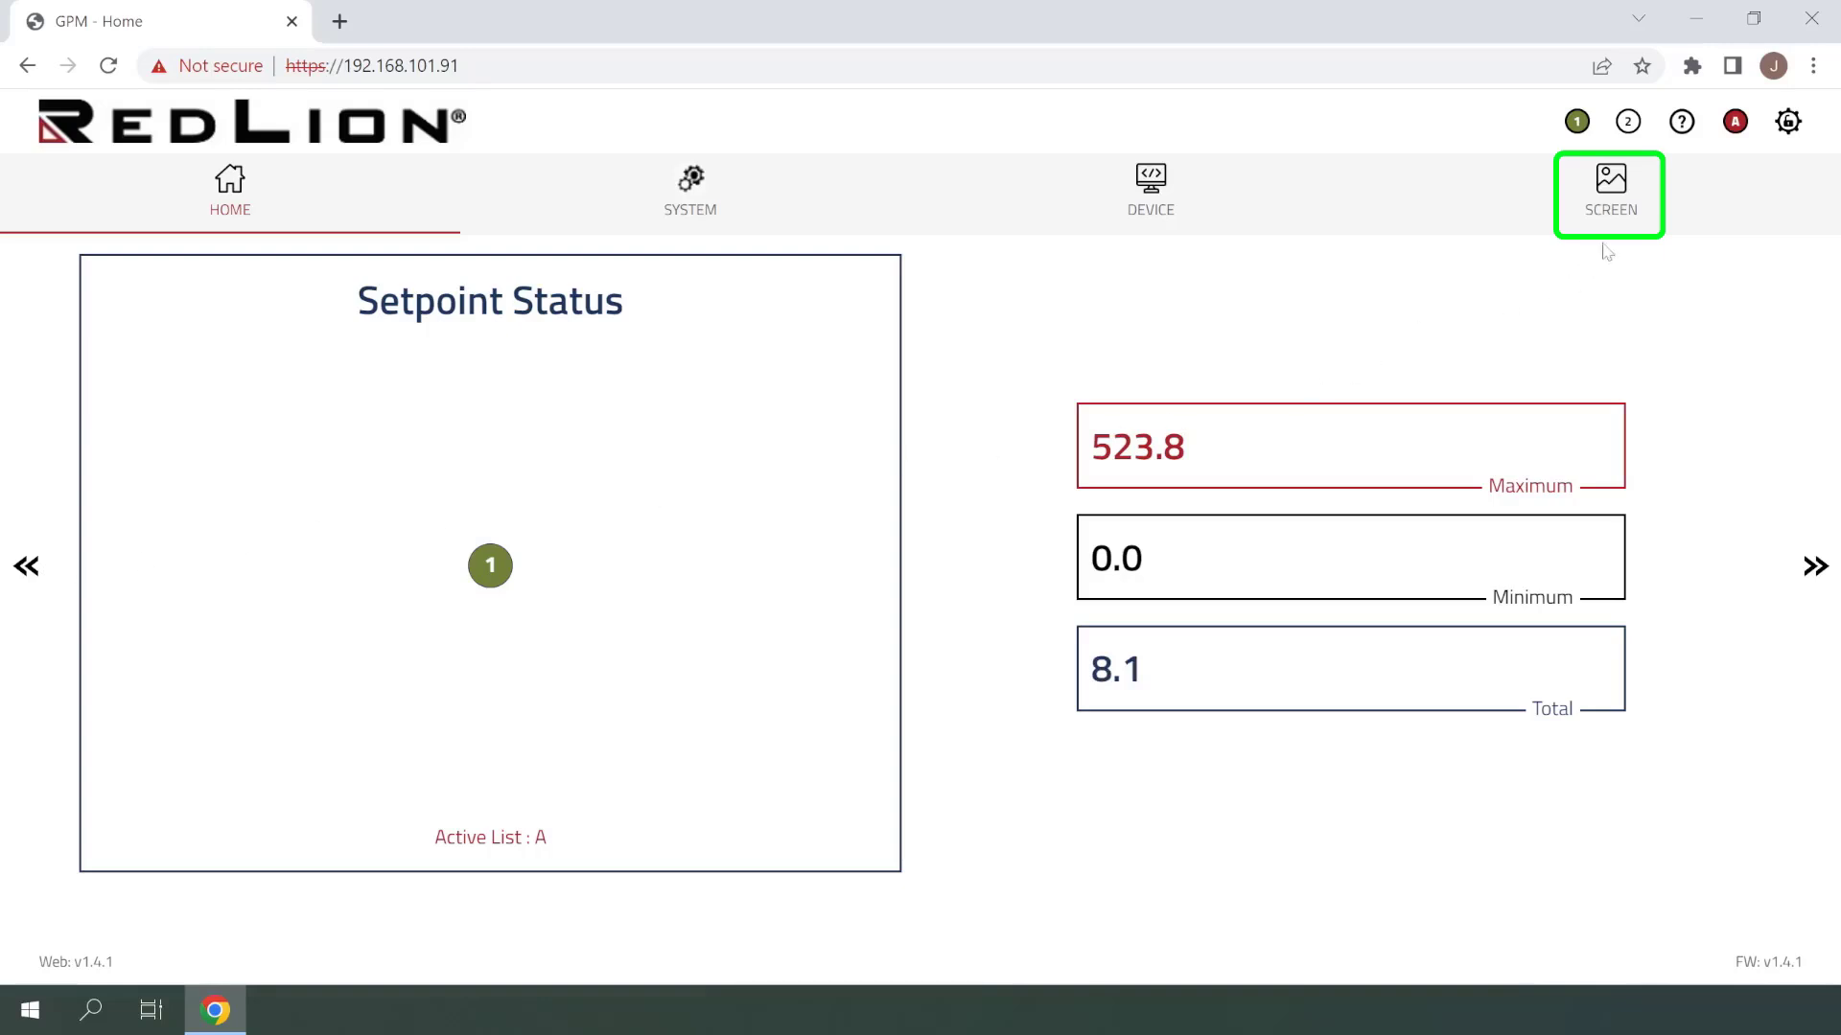
# Enable Large Numeric Mode in Screen Configuration to merge home screens 3 and 4, and save the setting
pyautogui.click(1615, 211)
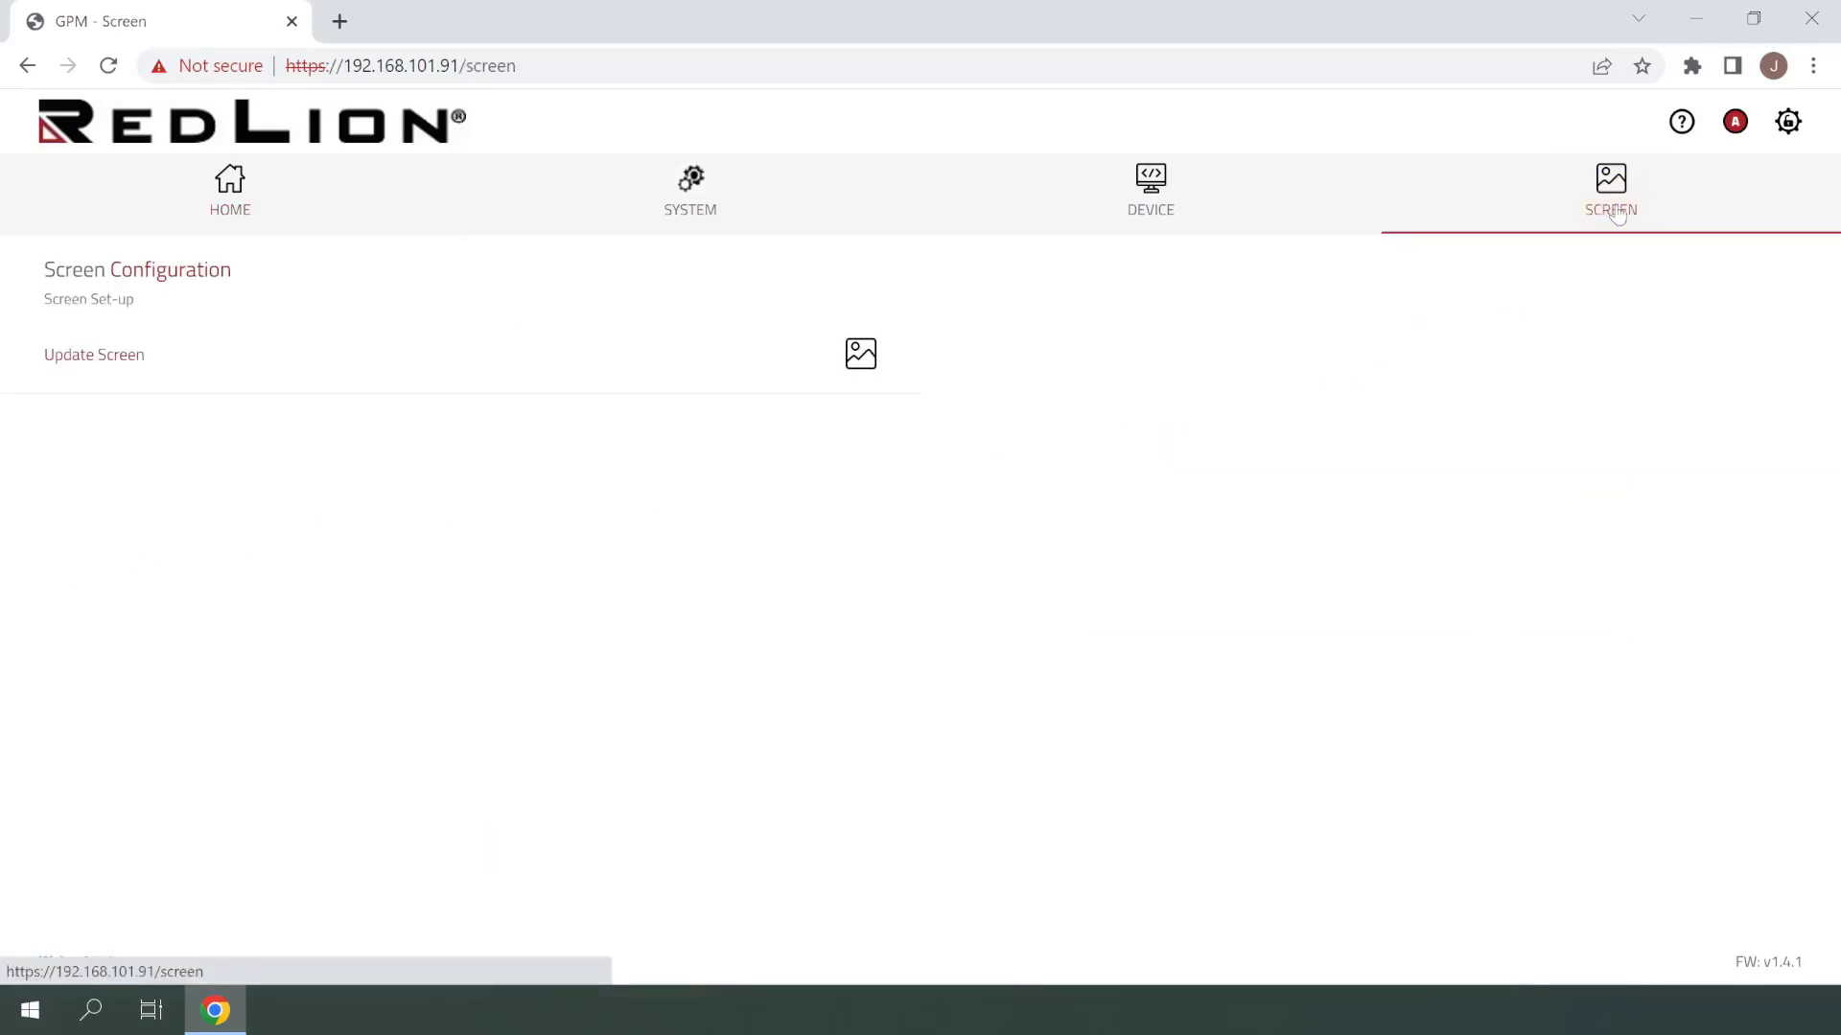
pyautogui.click(288, 309)
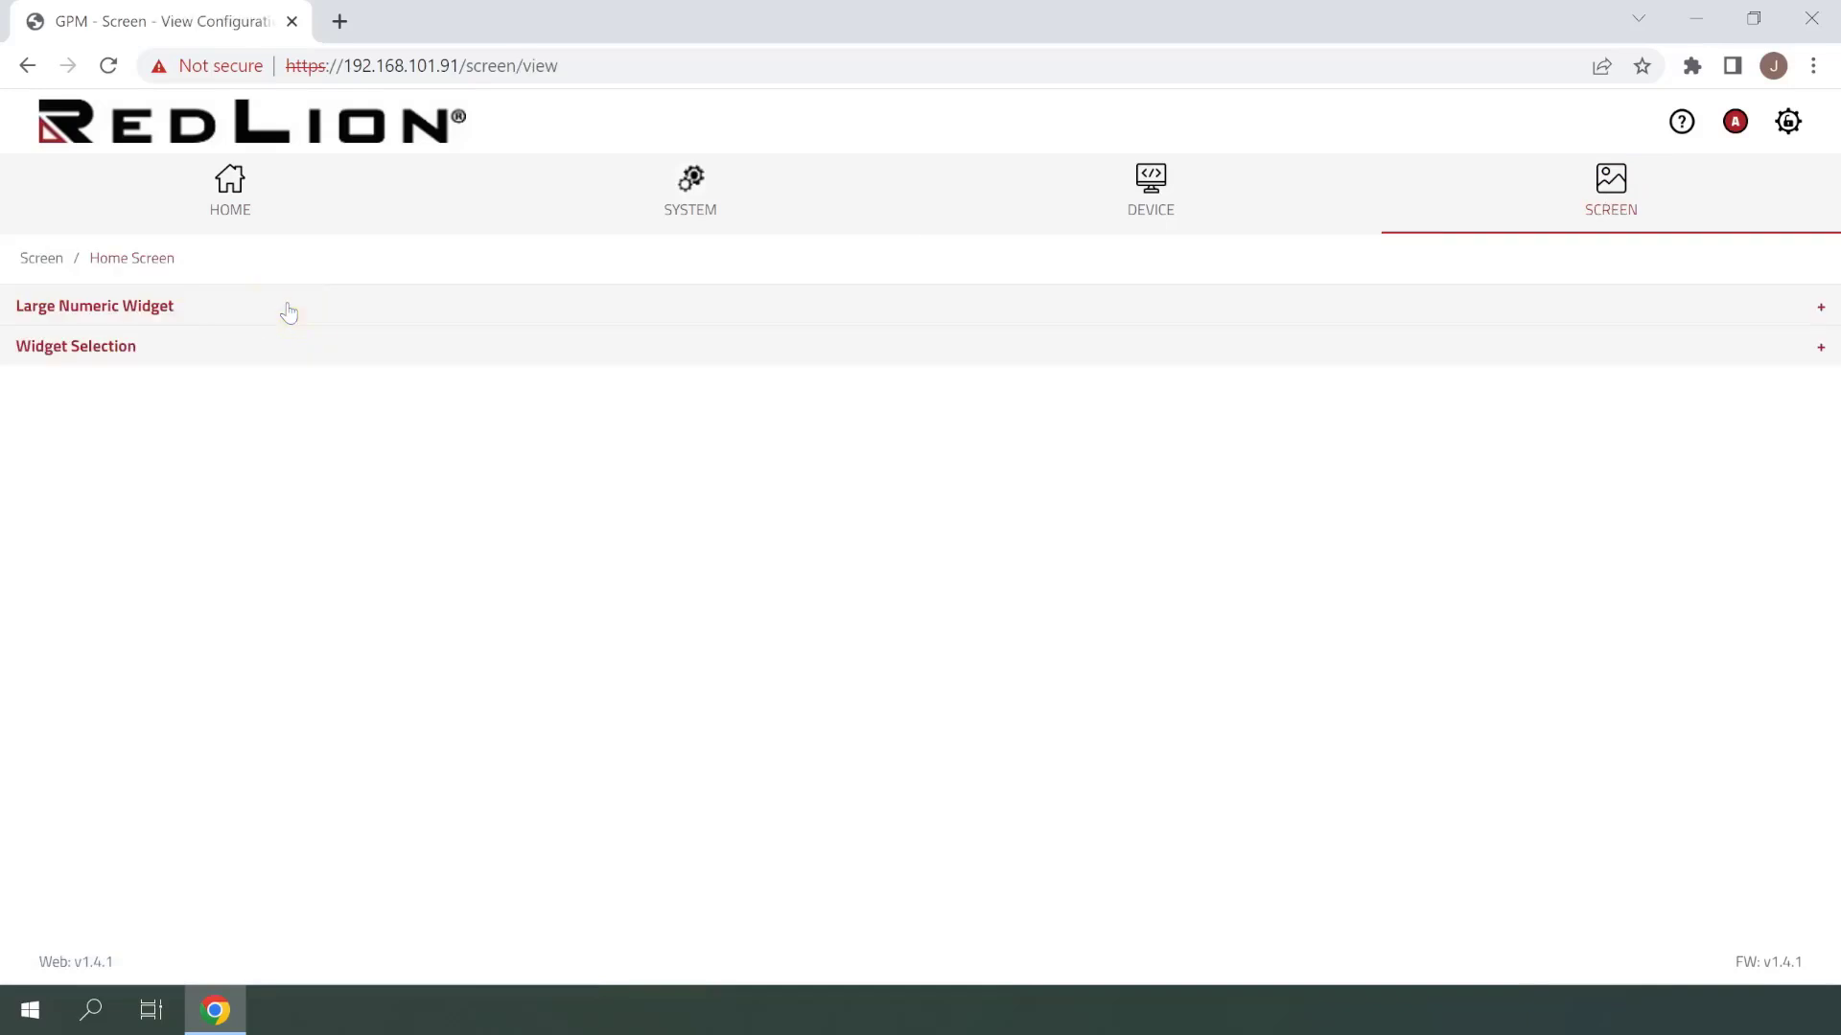
pyautogui.click(287, 309)
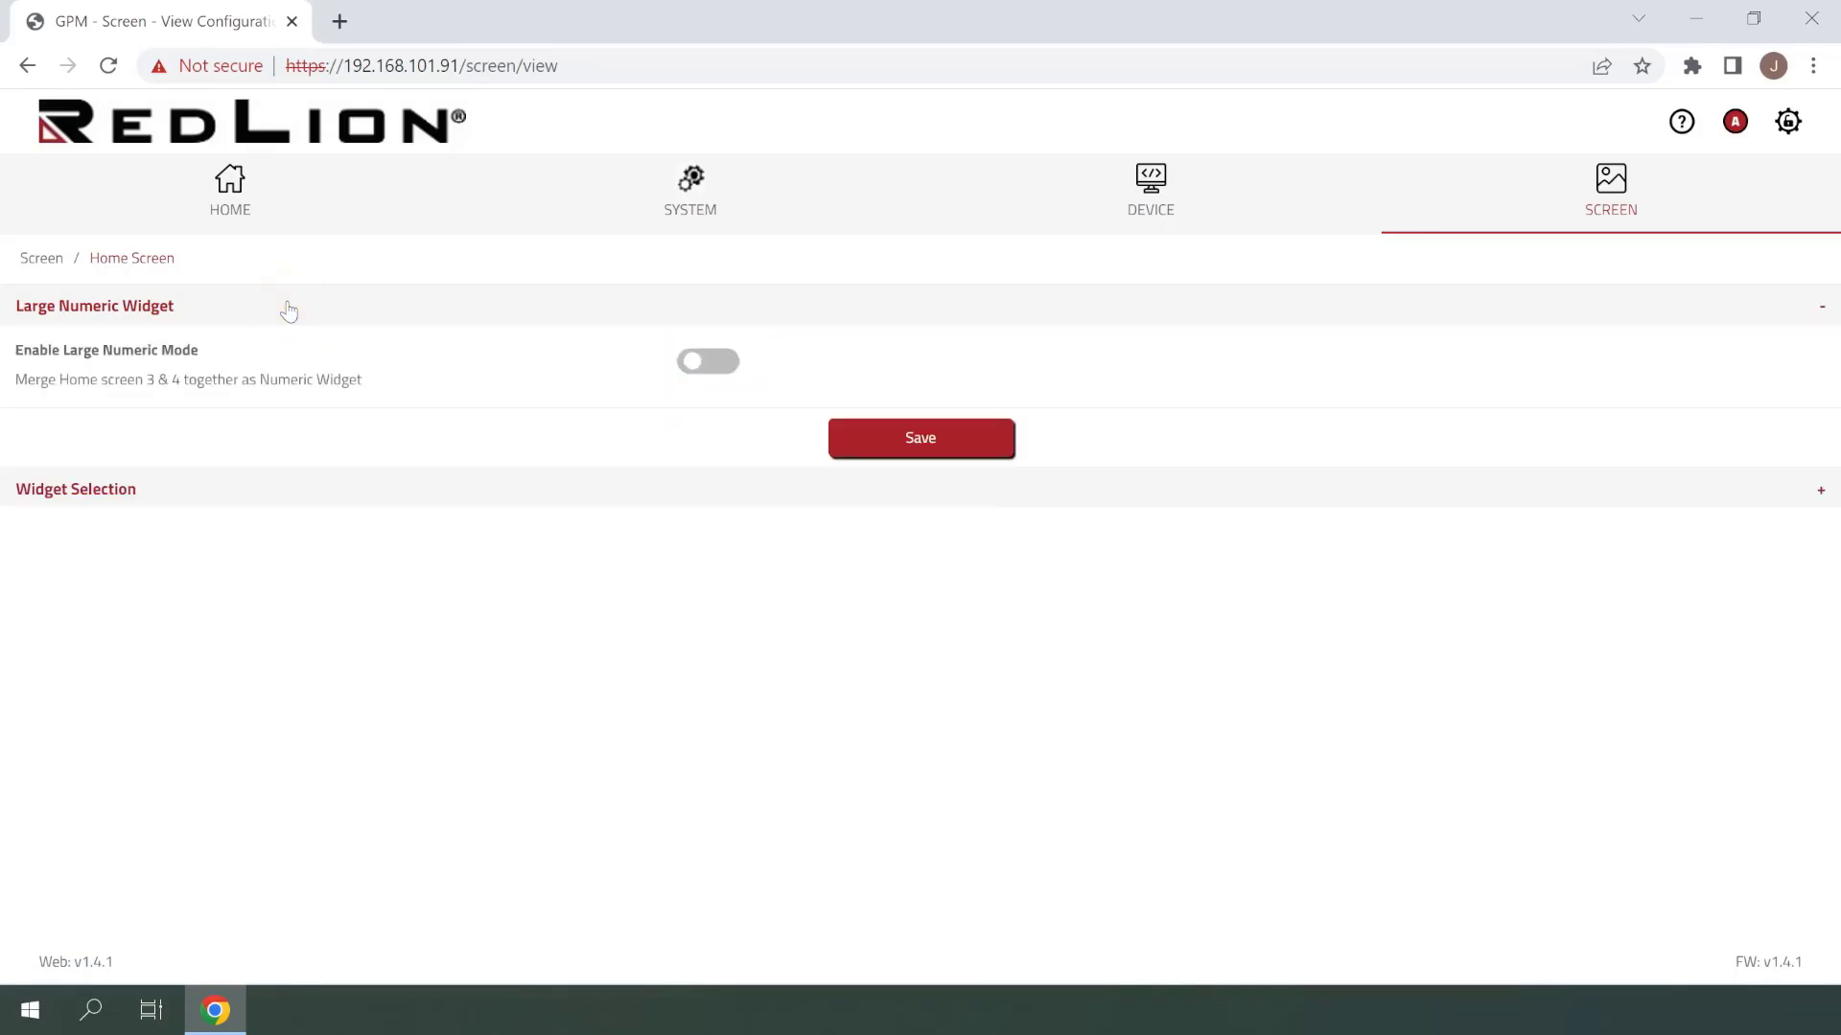
pyautogui.click(694, 364)
pyautogui.click(920, 439)
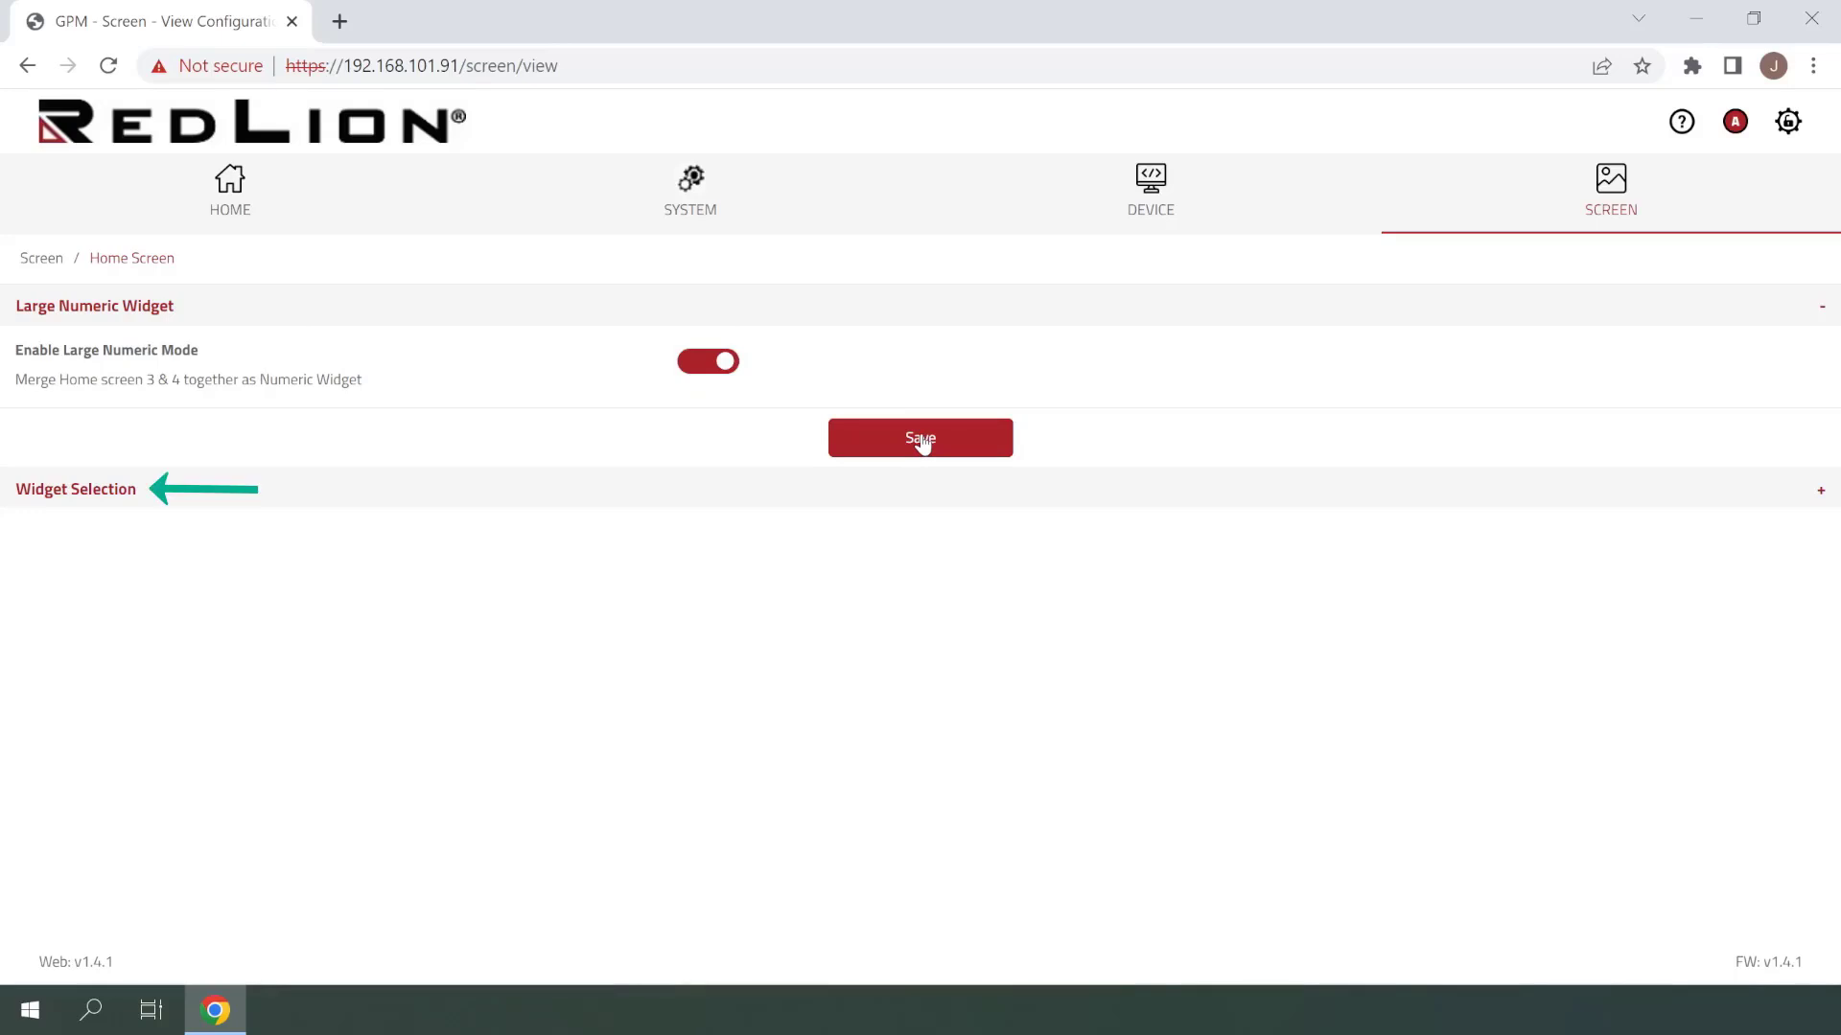
# Save the Large Numeric widget with Analog Input as its signal type and "units" as its display units
pyautogui.click(306, 501)
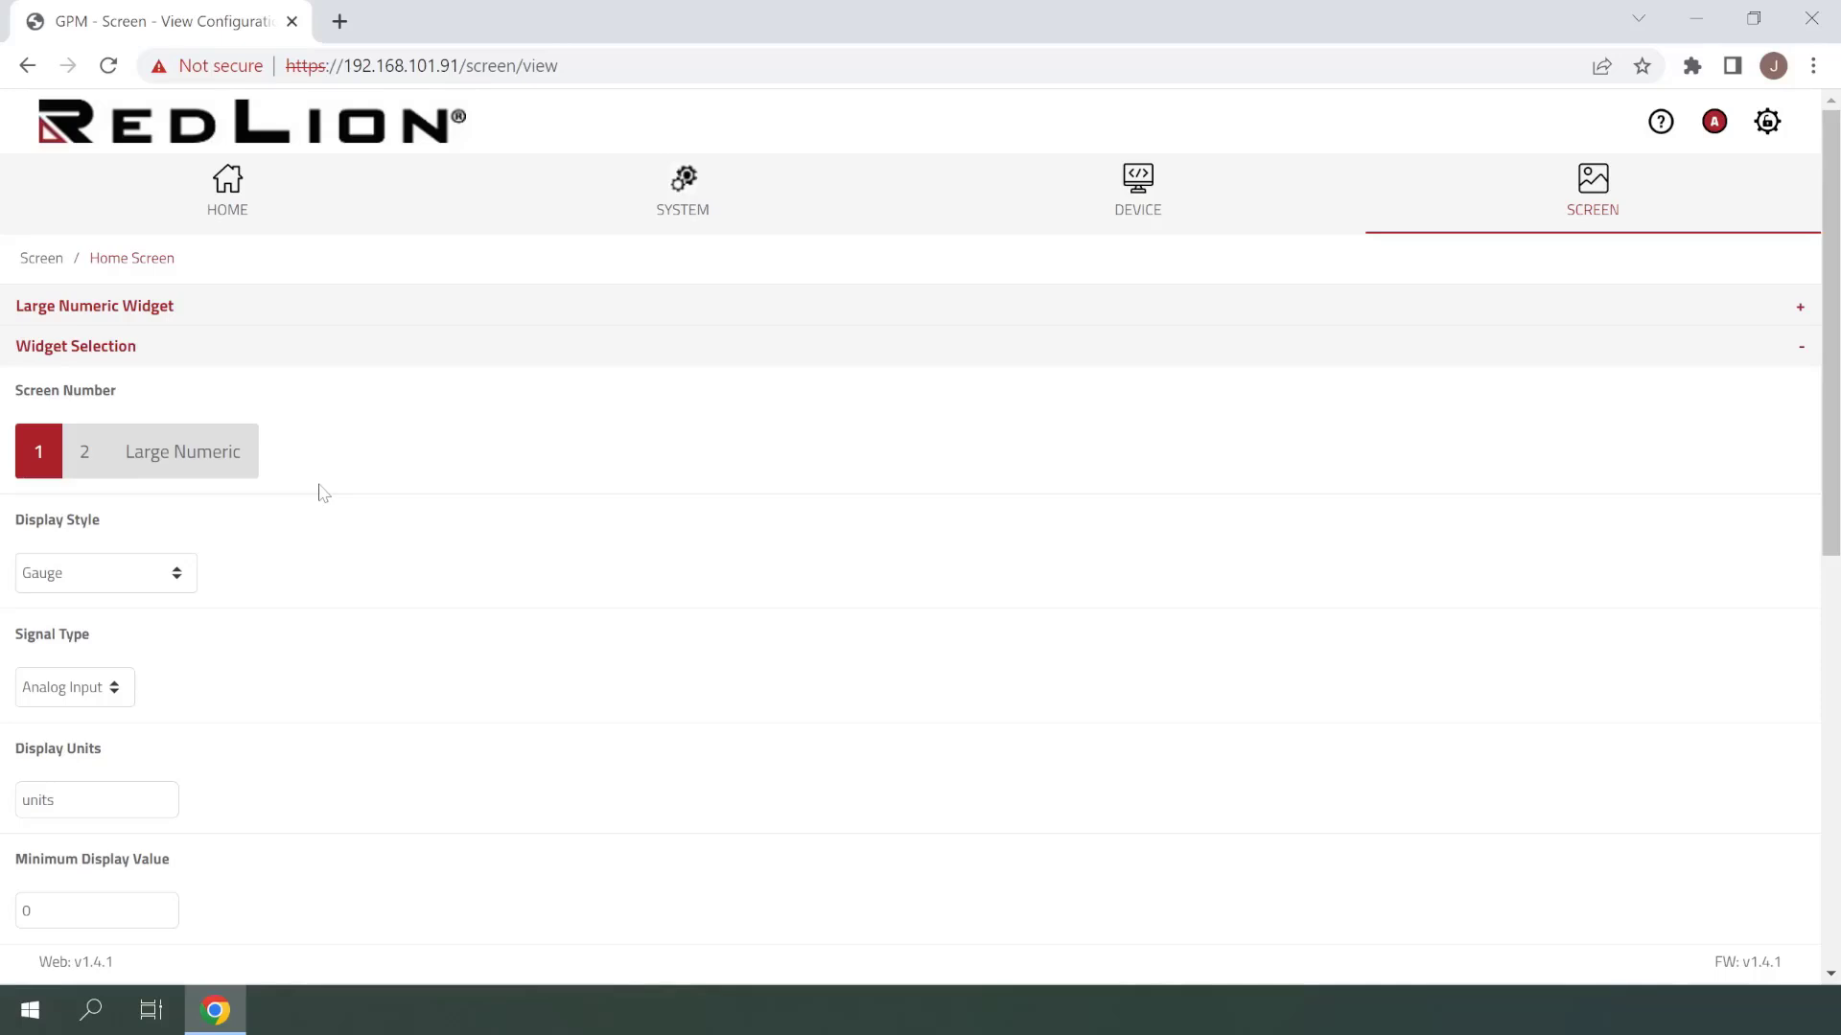
pyautogui.click(250, 465)
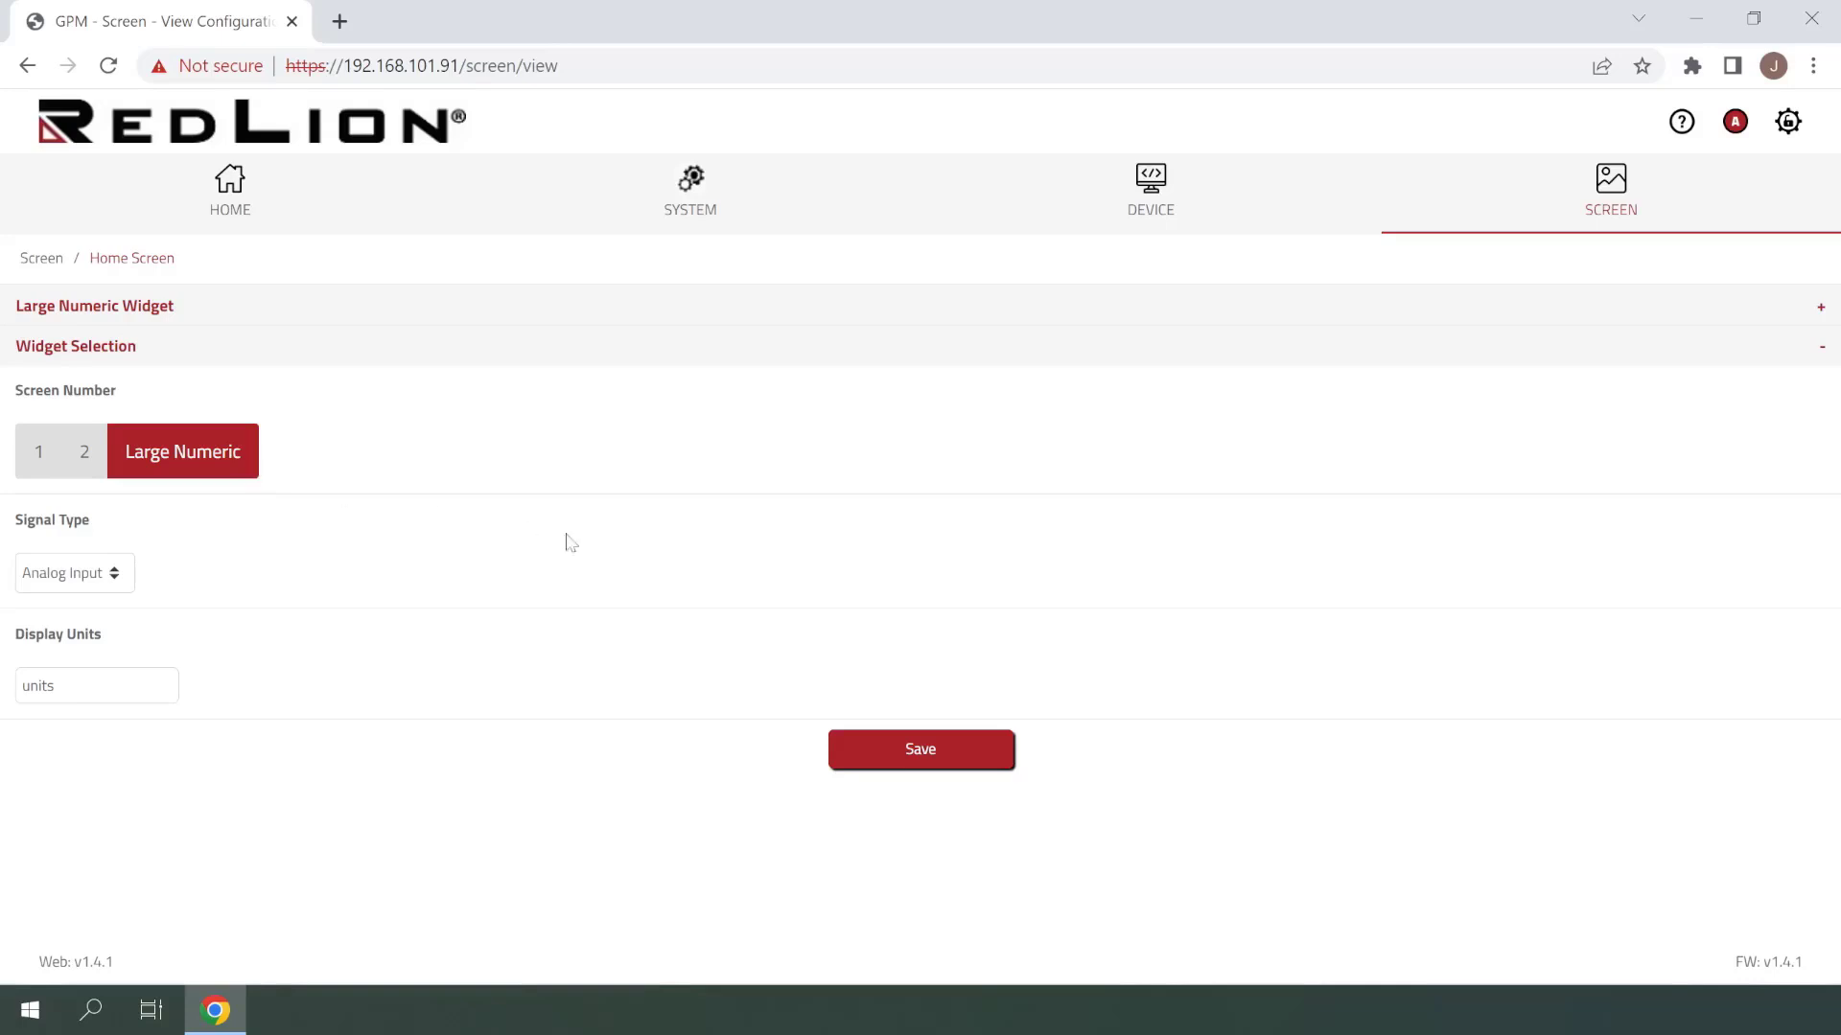
pyautogui.click(938, 753)
# Check the merged large numeric widget on the second home page
pyautogui.click(231, 222)
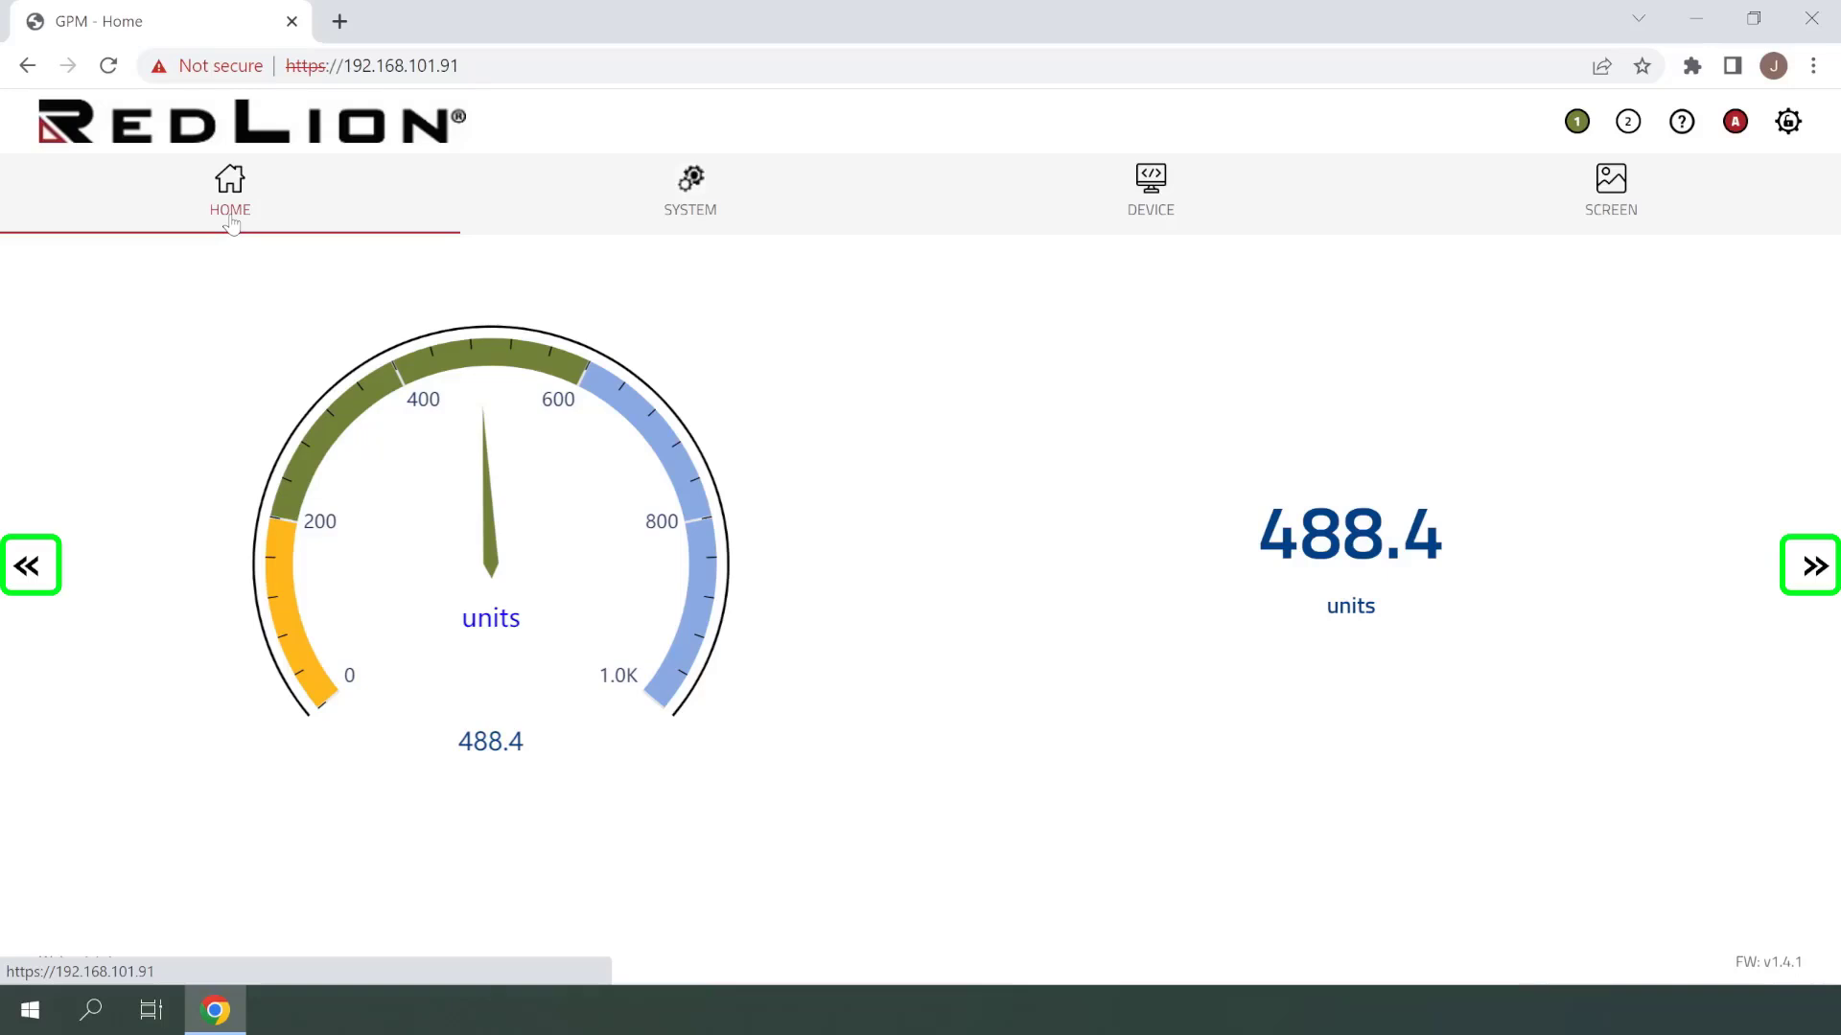
pyautogui.click(26, 565)
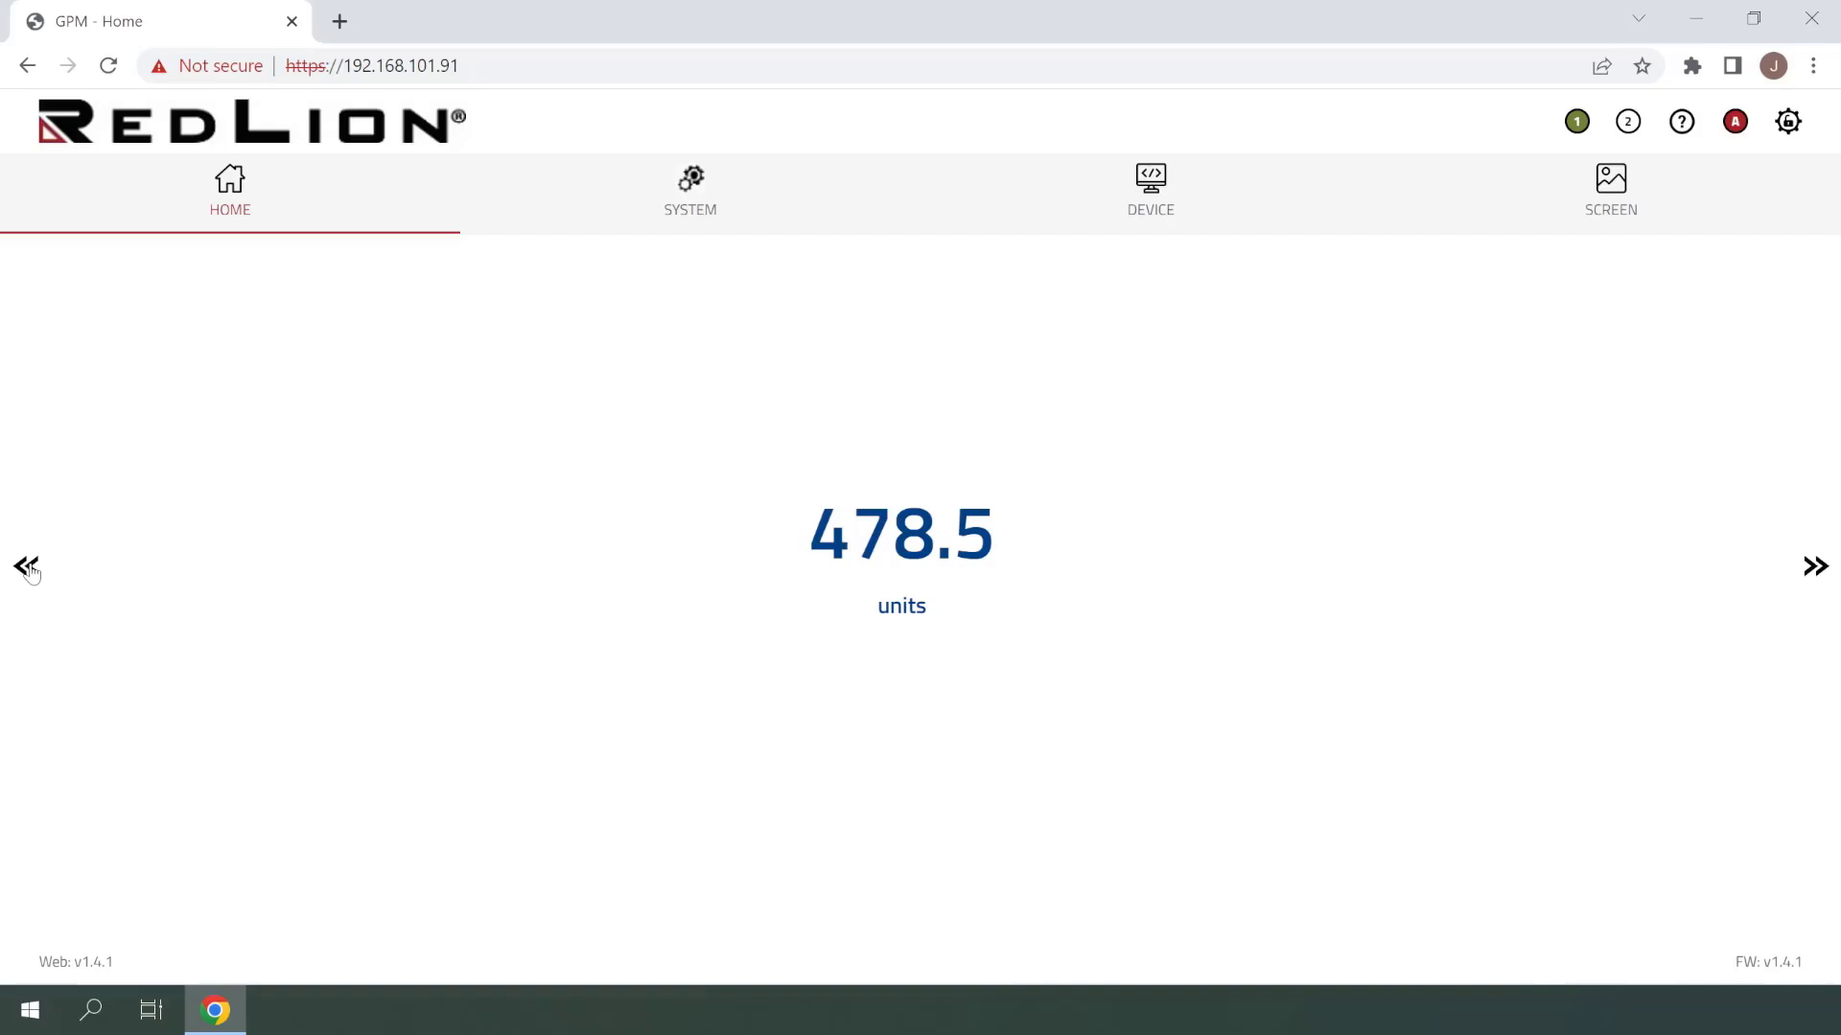